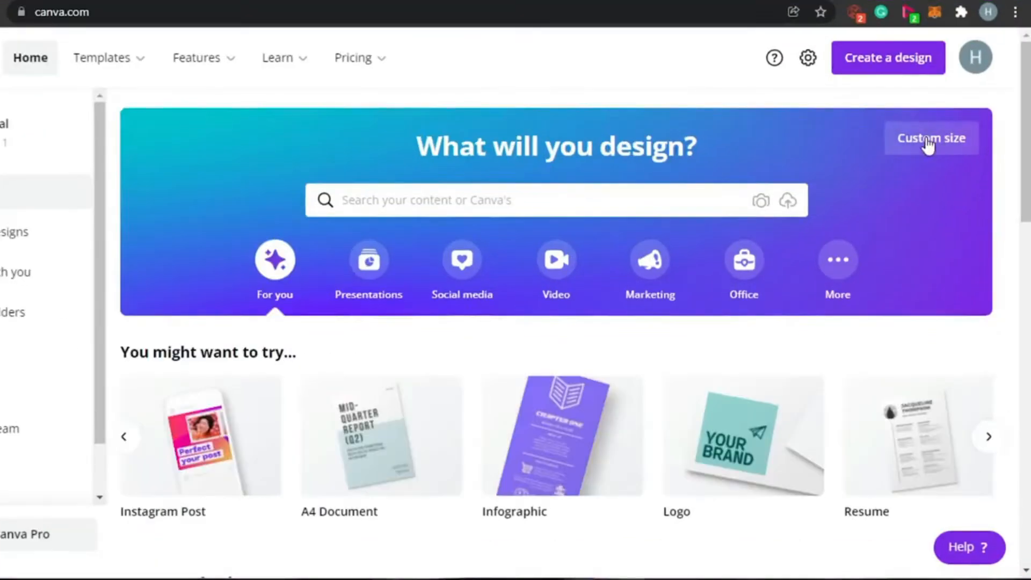
# Create a new blank design using the Instagram Post format.
pyautogui.click(929, 144)
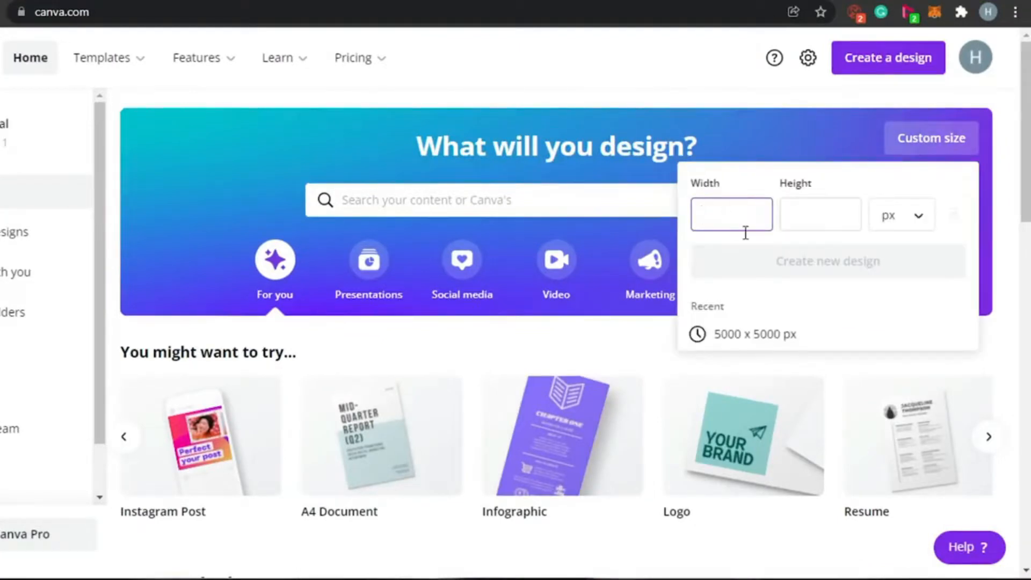
pyautogui.scroll(-3, 339, 329)
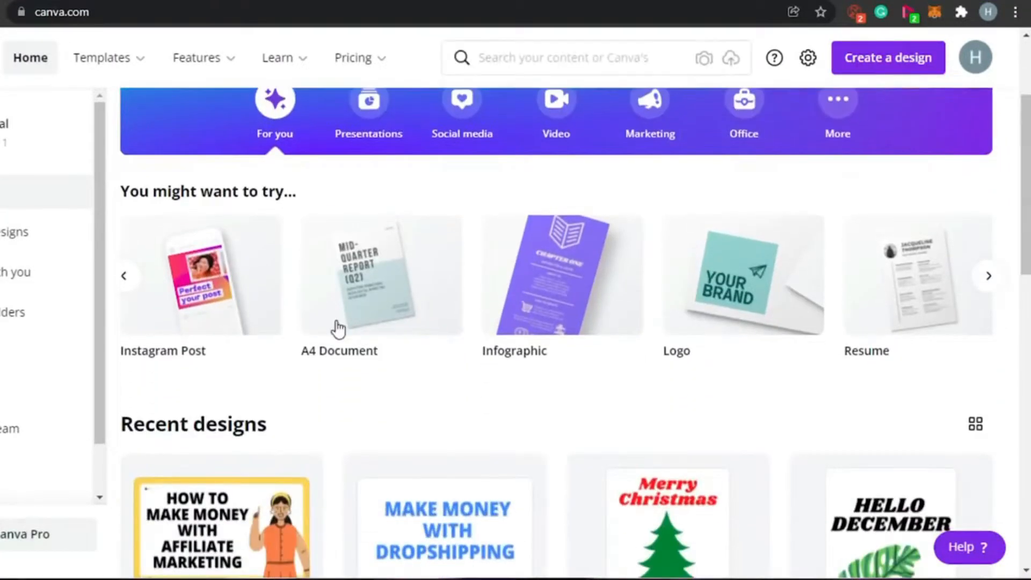
pyautogui.click(224, 296)
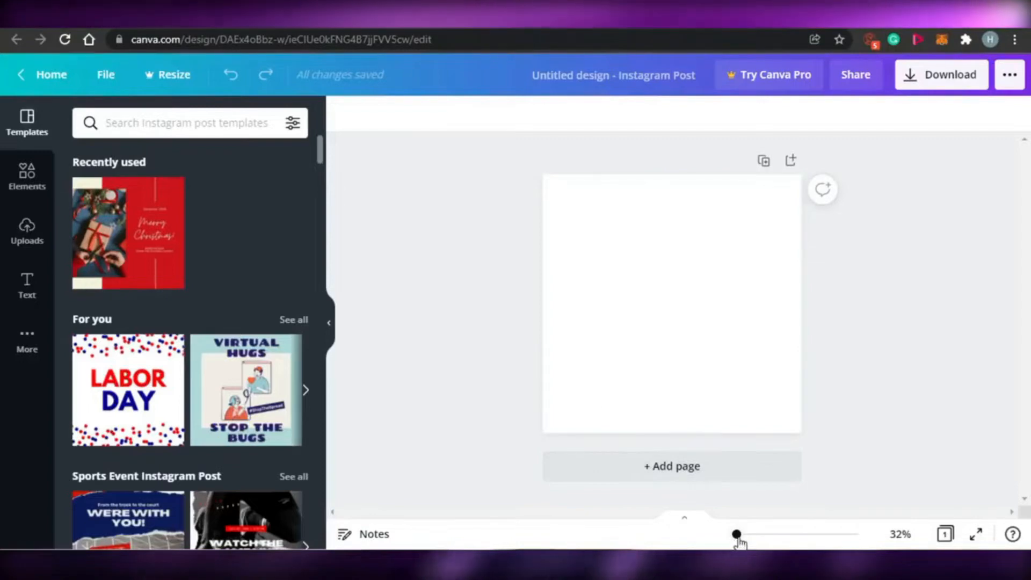
pyautogui.moveTo(737, 535)
pyautogui.mouseDown()
pyautogui.moveTo(817, 535)
pyautogui.moveTo(739, 535)
pyautogui.mouseUp()
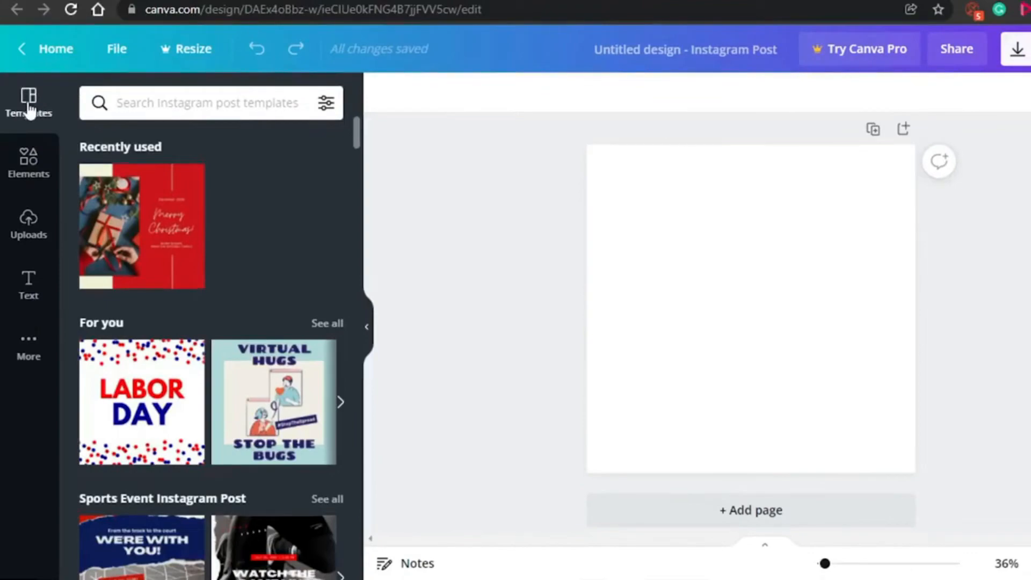
# Set the page background to a custom dark red, #A80404.
pyautogui.moveTo(356, 134)
pyautogui.mouseDown()
pyautogui.moveTo(356, 336)
pyautogui.moveTo(352, 119)
pyautogui.mouseUp()
pyautogui.click(34, 181)
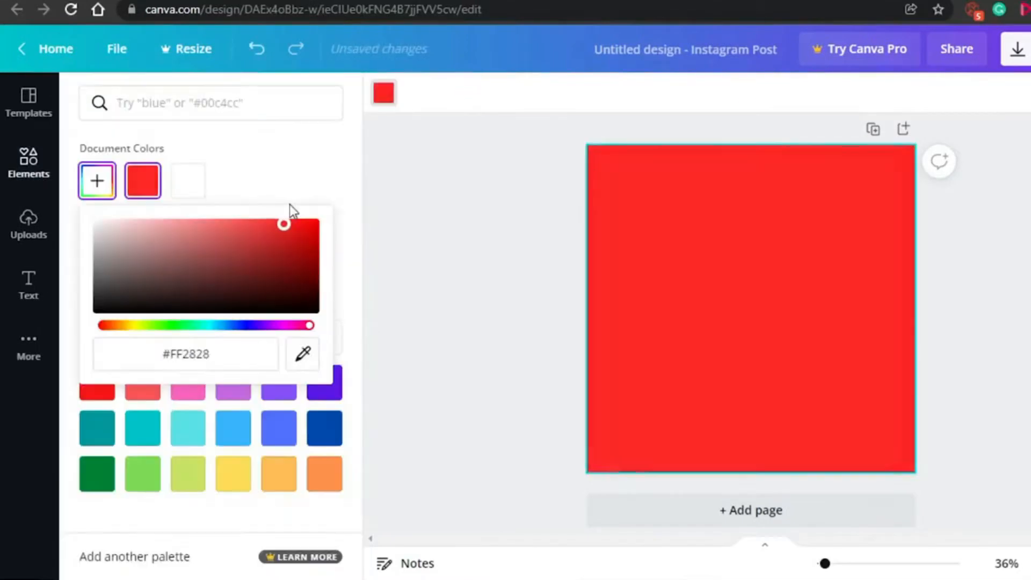
pyautogui.moveTo(285, 214); pyautogui.dragTo(313, 250)
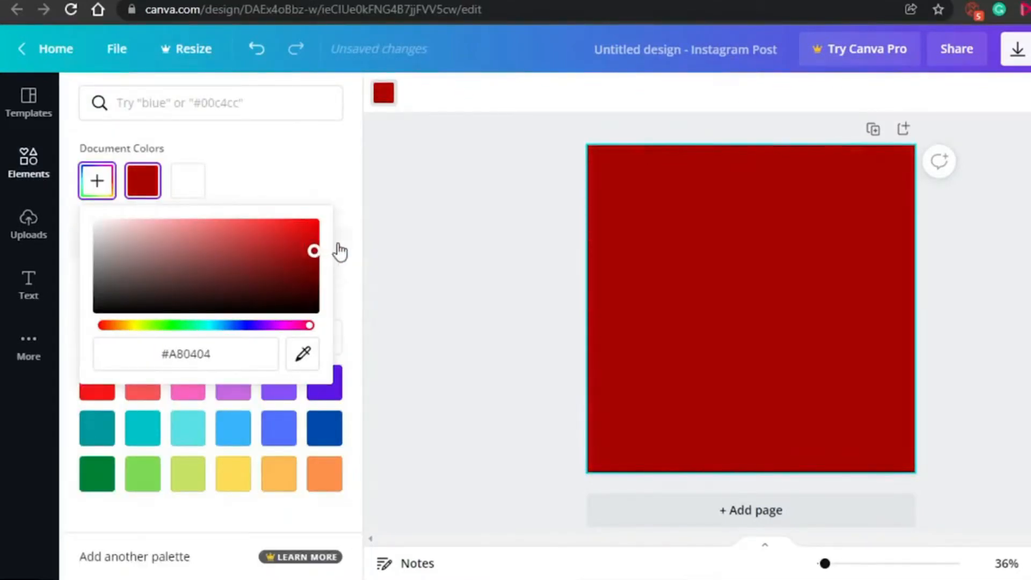
pyautogui.click(374, 237)
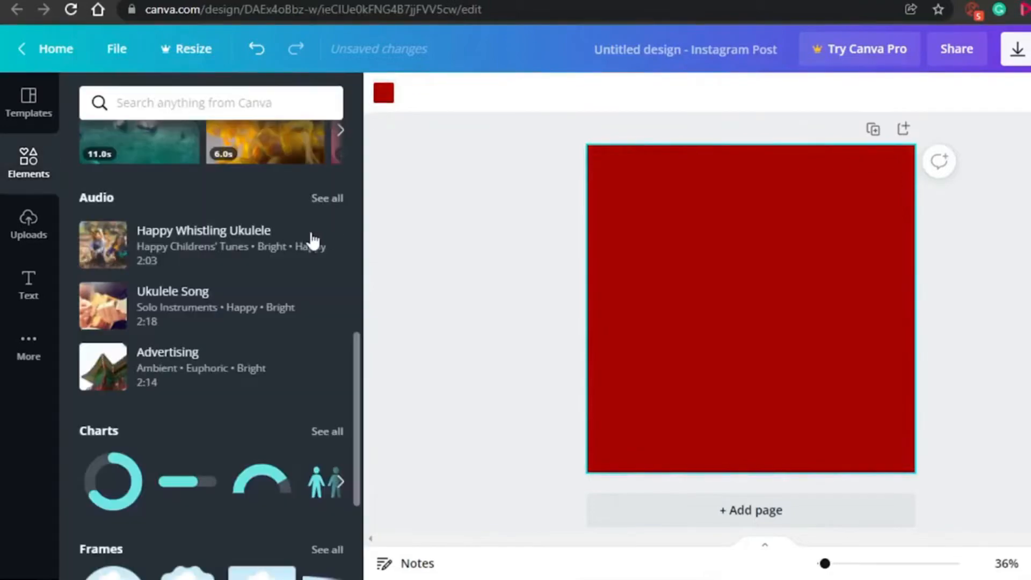
pyautogui.moveTo(356, 382); pyautogui.dragTo(351, 199)
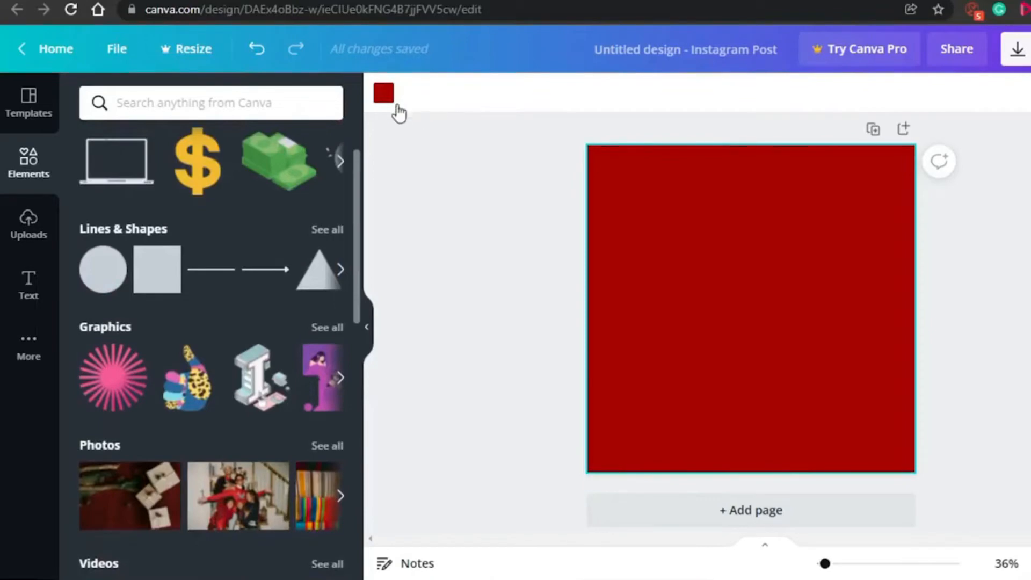
pyautogui.click(384, 94)
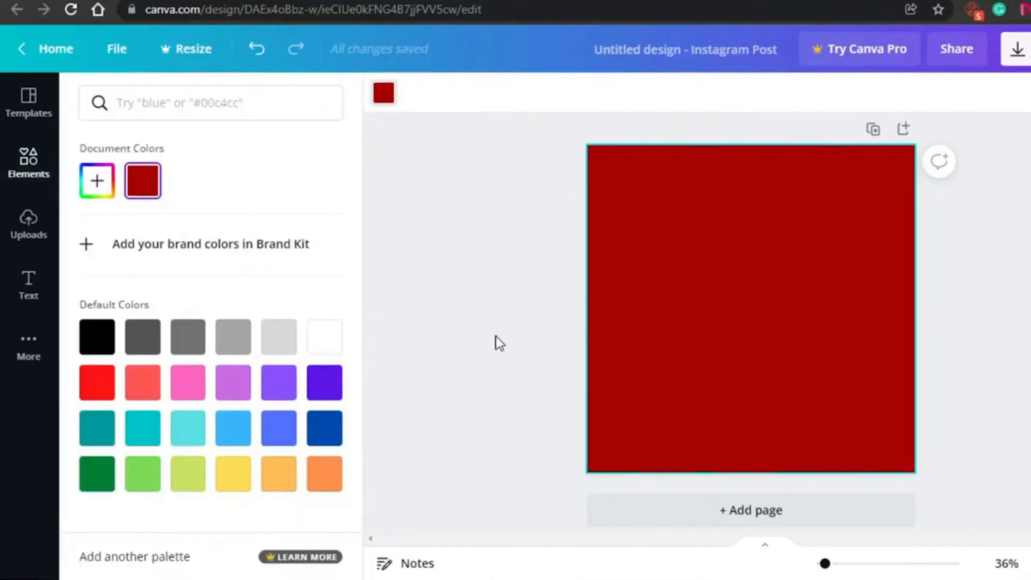
# Search the elements library for "bitcoin" and look through the results for a coin graphic.
pyautogui.click(33, 164)
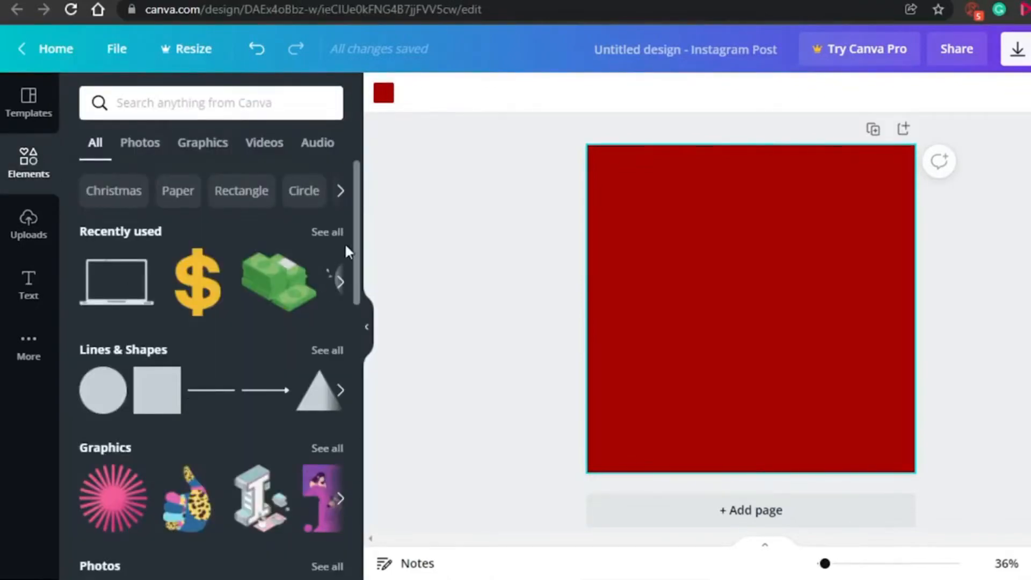
pyautogui.scroll(-3, 359, 225)
pyautogui.scroll(1, 369, 256)
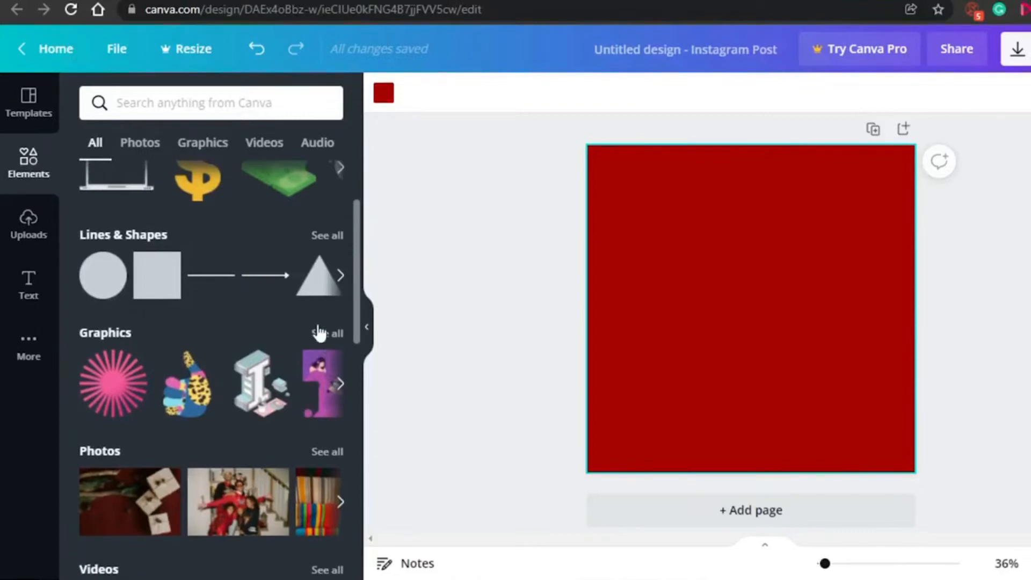
pyautogui.moveTo(357, 214); pyautogui.dragTo(360, 149)
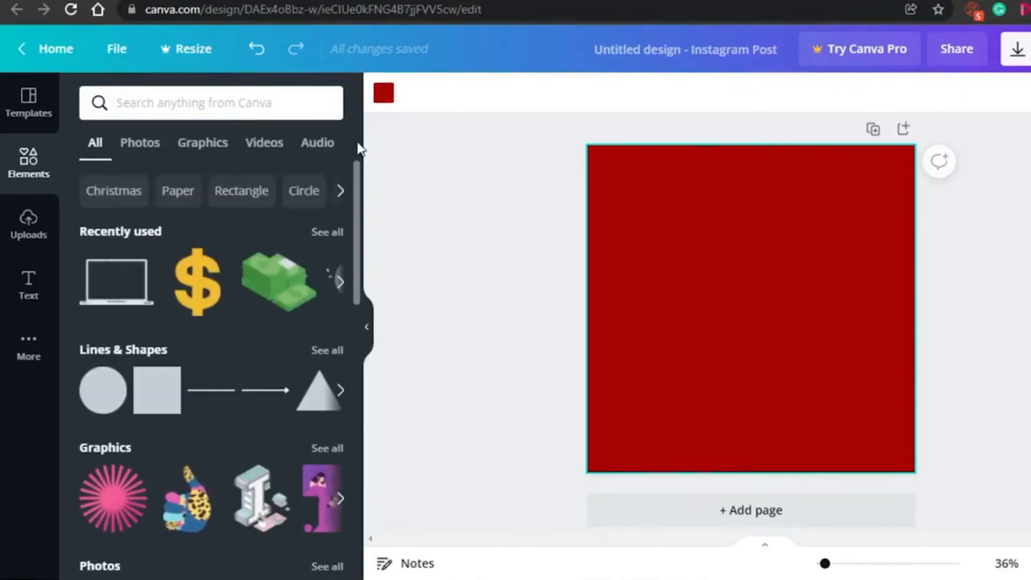
pyautogui.click(183, 106)
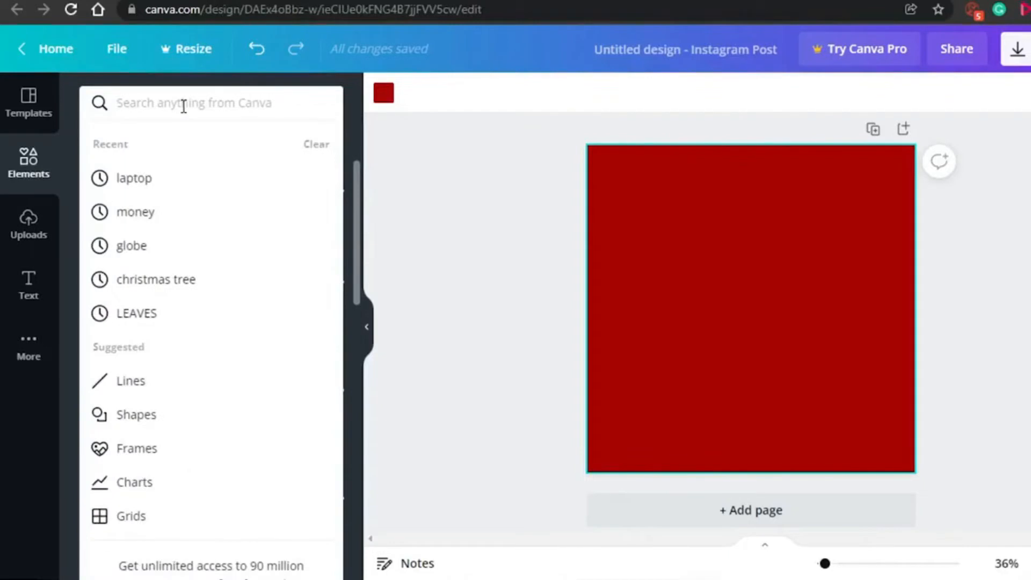
pyautogui.write('bi')
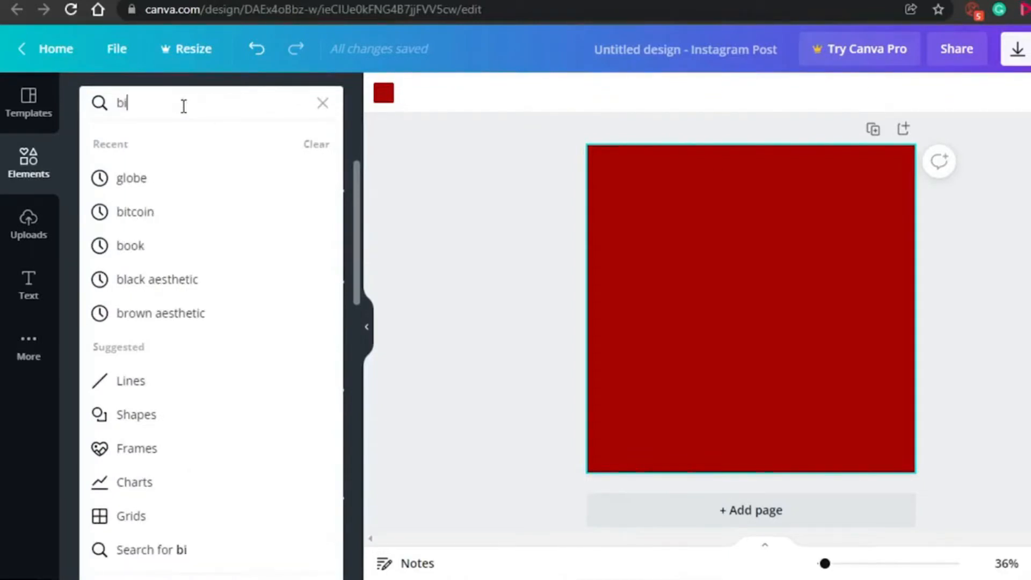
pyautogui.write('tcoin')
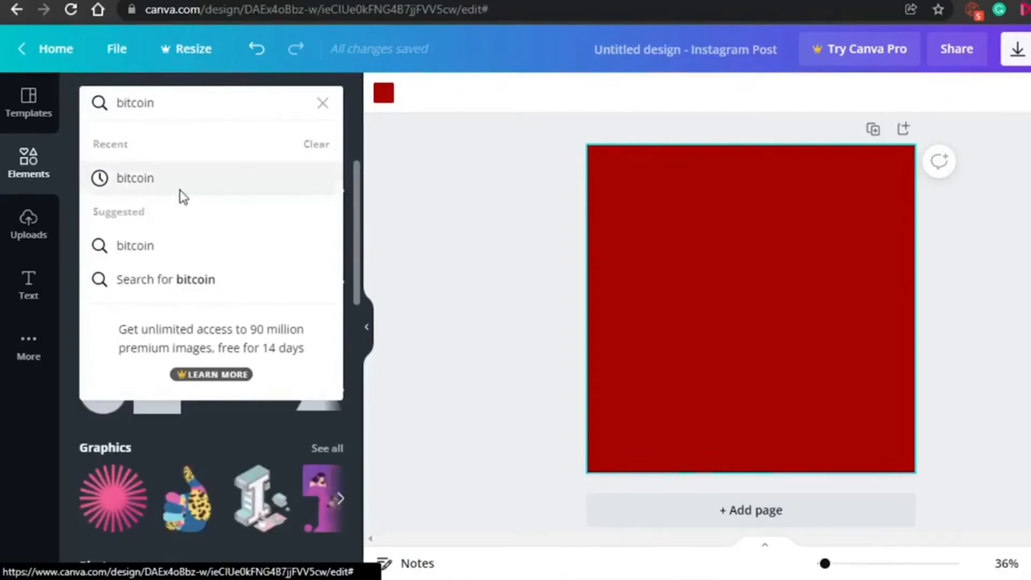
pyautogui.click(180, 186)
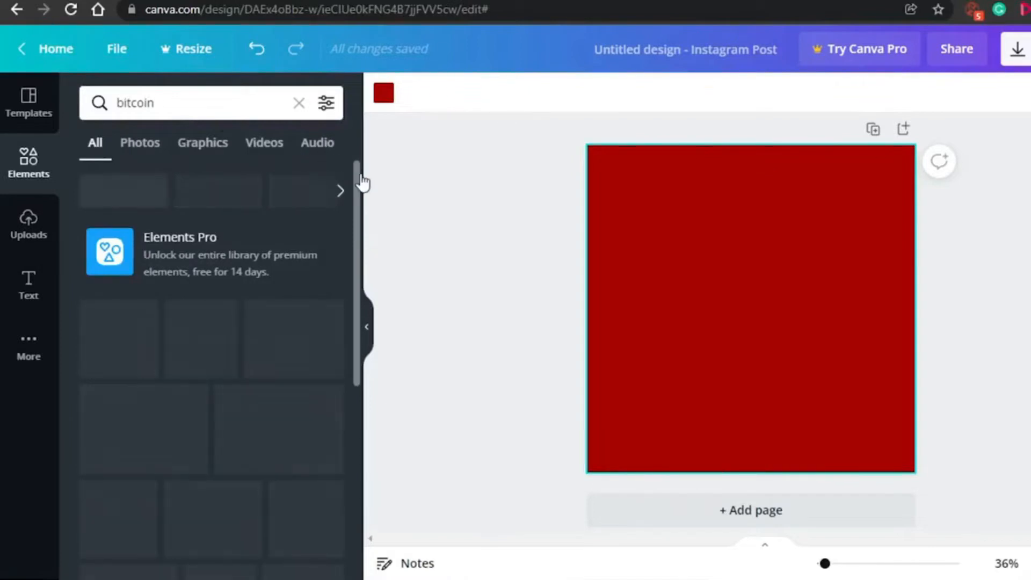
pyautogui.moveTo(356, 172)
pyautogui.mouseDown()
pyautogui.moveTo(357, 207)
pyautogui.moveTo(351, 175)
pyautogui.mouseUp()
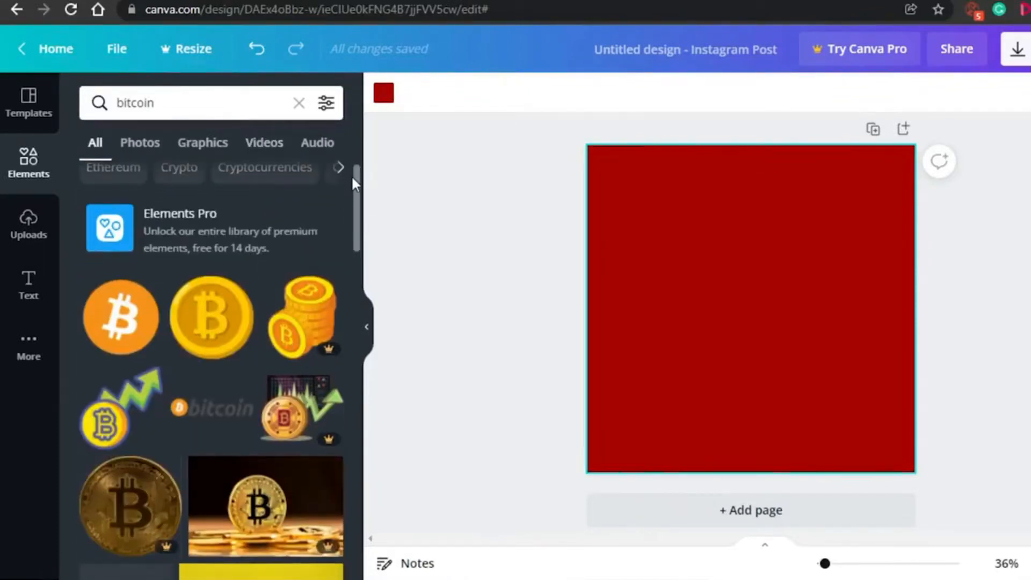
pyautogui.scroll(-3, 359, 210)
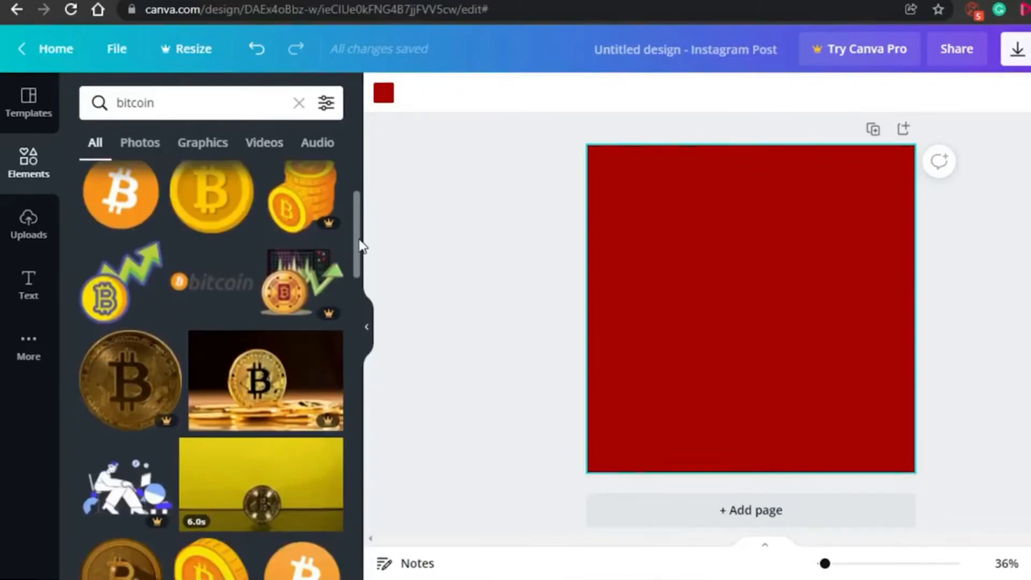
pyautogui.scroll(-4, 357, 265)
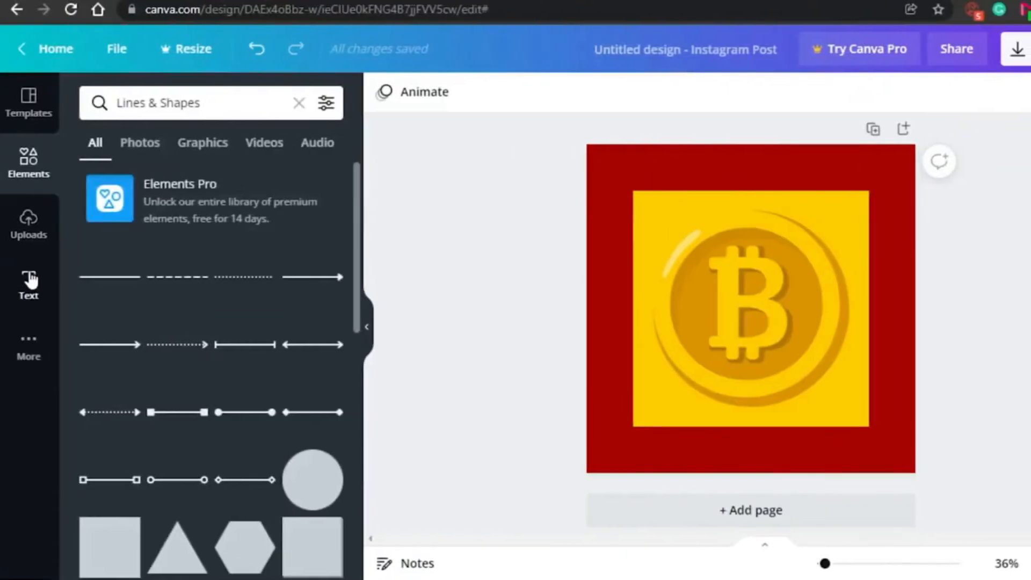
pyautogui.click(30, 277)
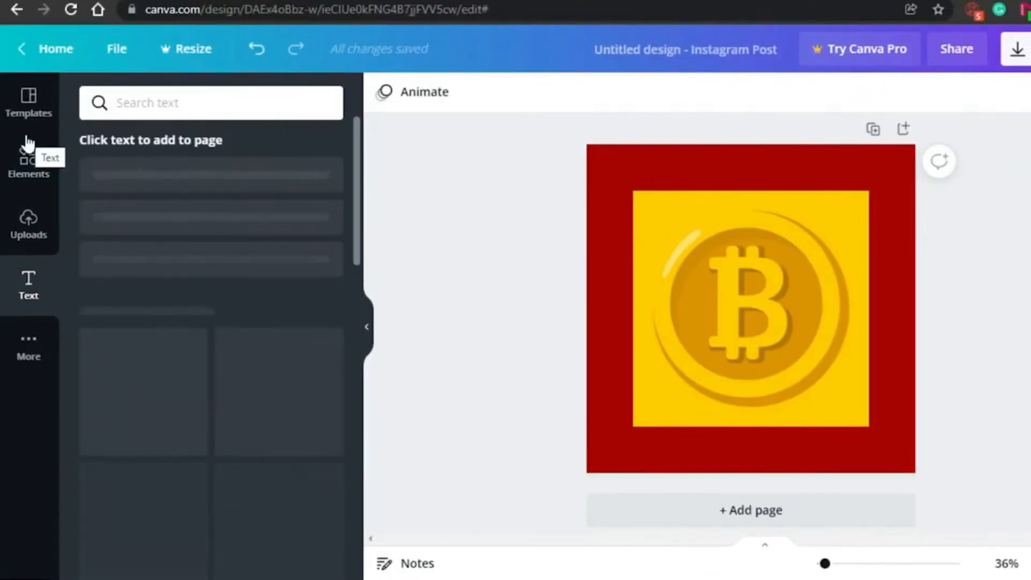
pyautogui.click(28, 161)
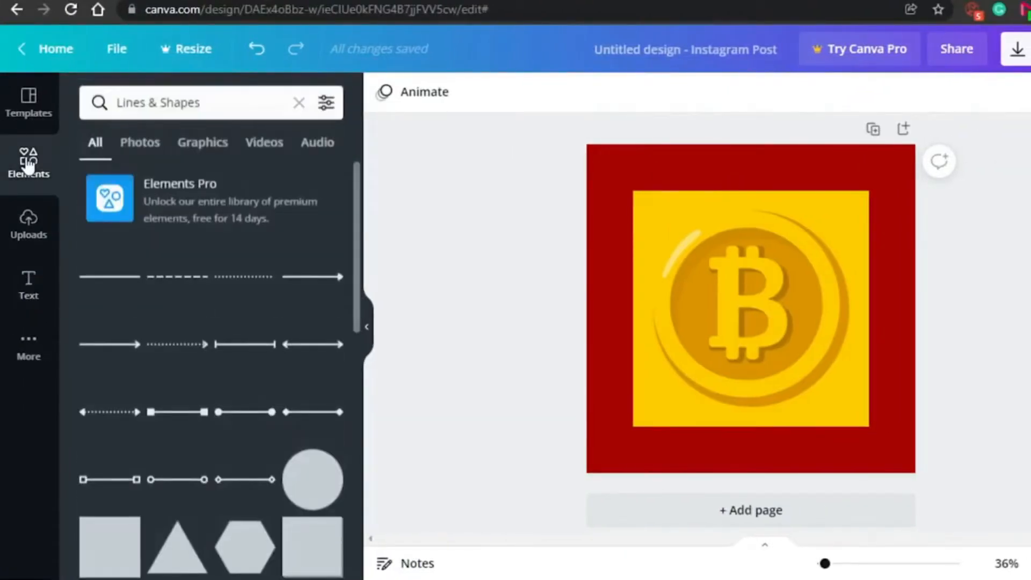
pyautogui.click(46, 162)
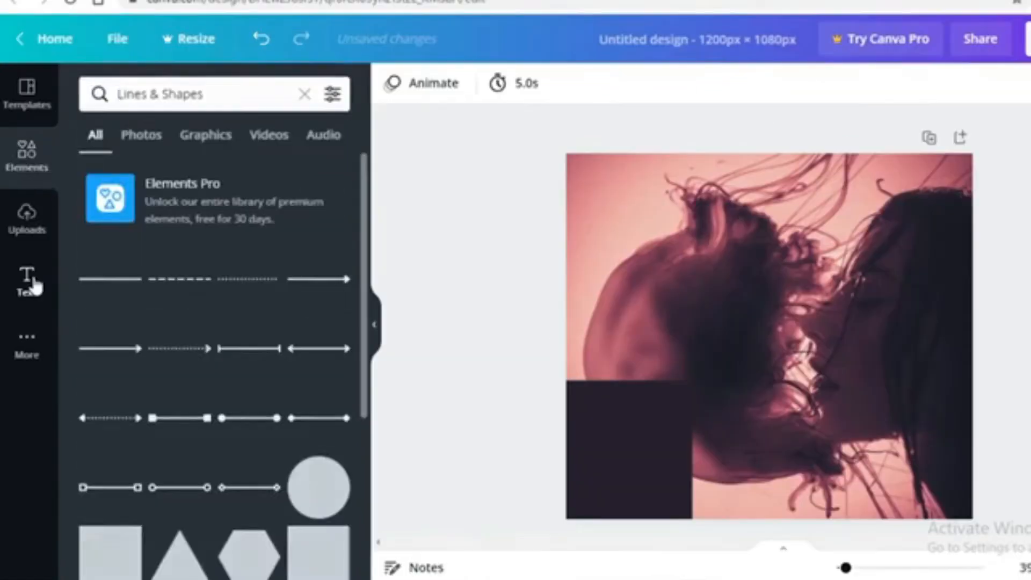
# Add a heading to the photo design and replace its placeholder text with the person's name followed by "NFT".
pyautogui.click(30, 284)
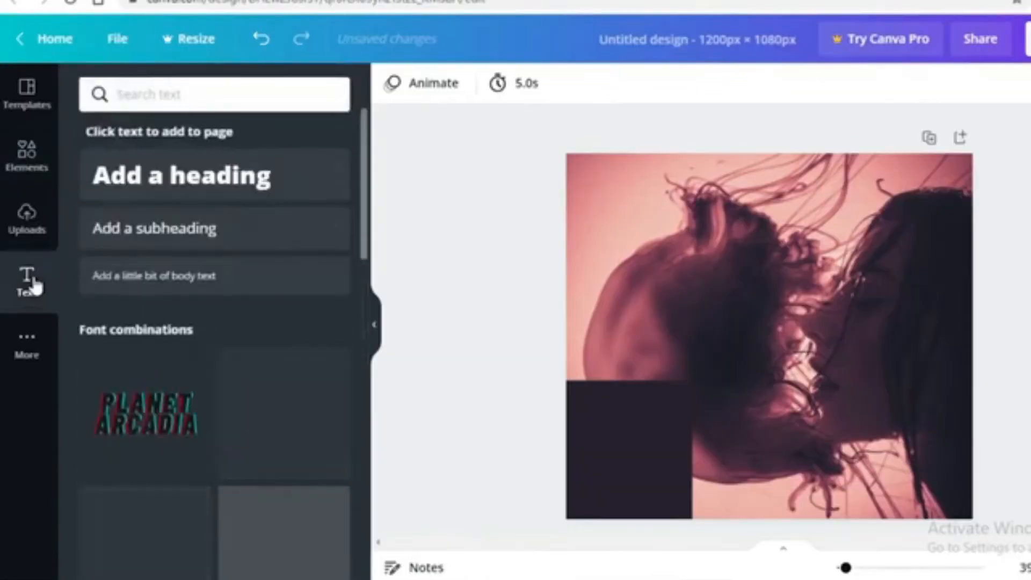
pyautogui.scroll(-6, 164, 289)
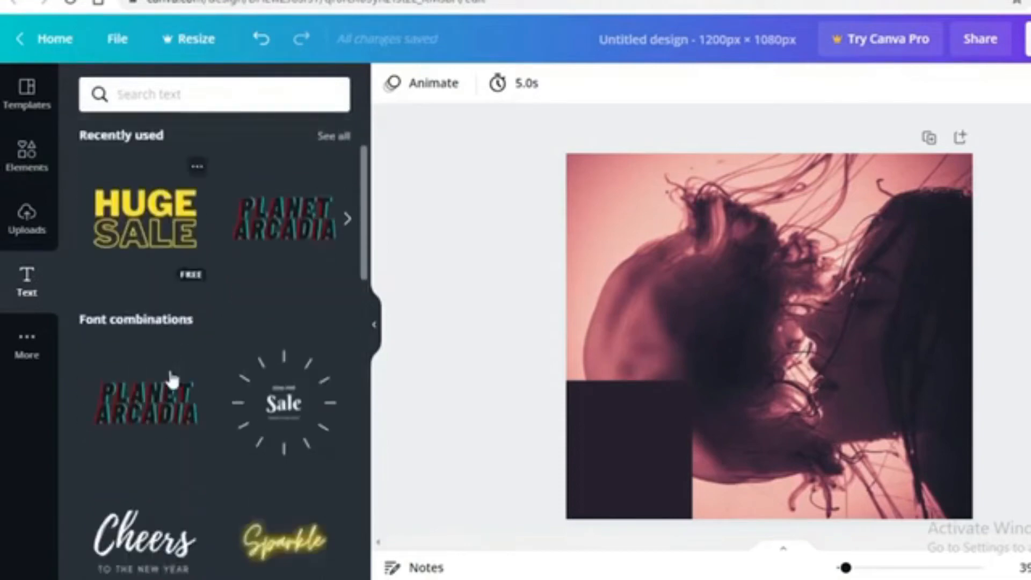
pyautogui.scroll(6, 161, 290)
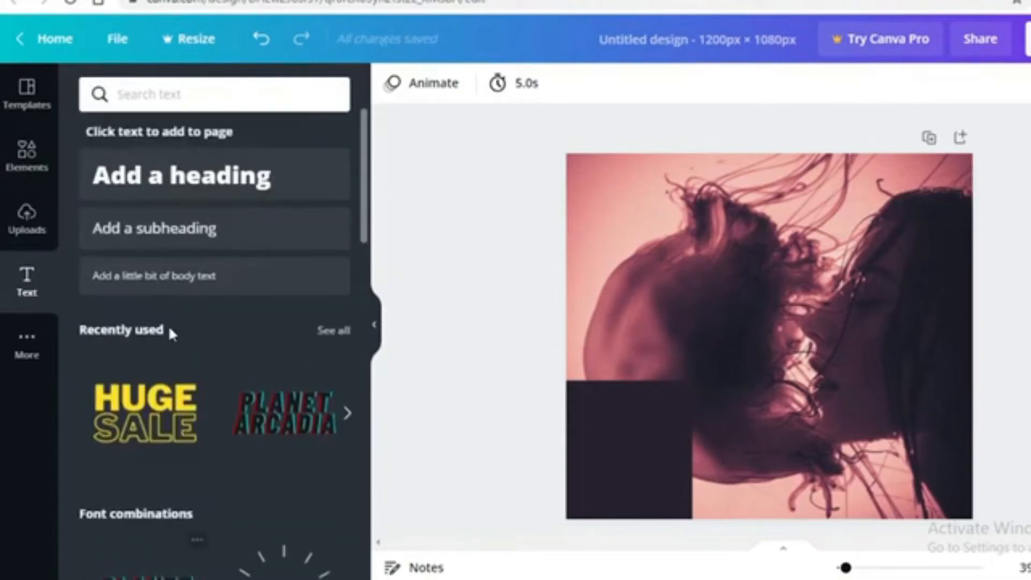
pyautogui.click(191, 180)
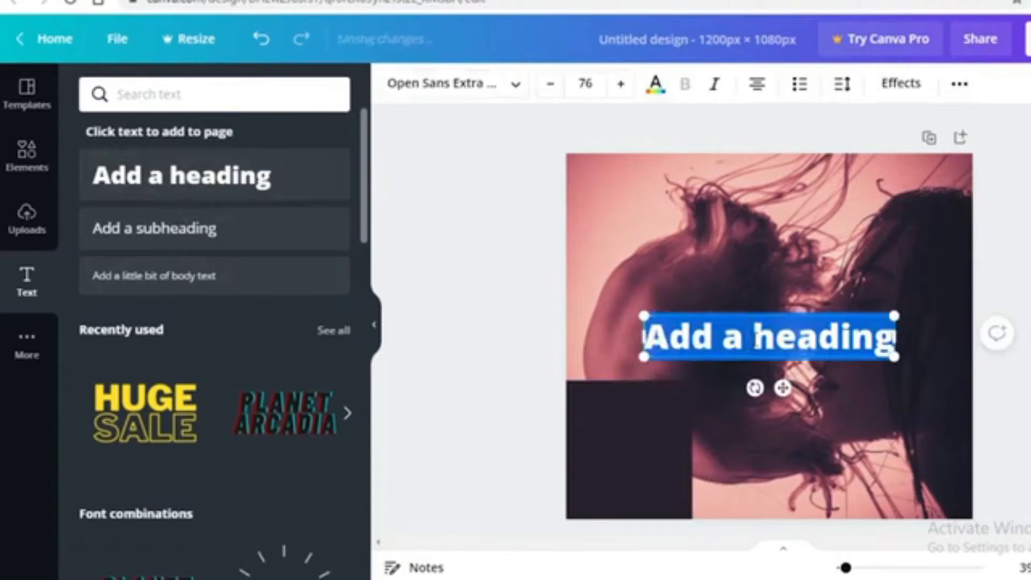
pyautogui.press('BackSpace')
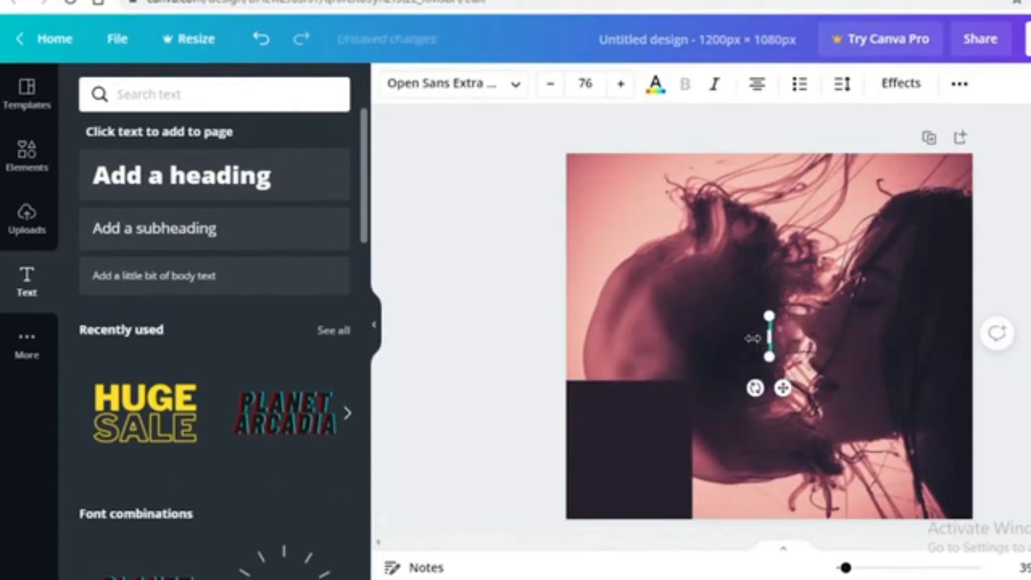
pyautogui.write('JANE DOE NFT')
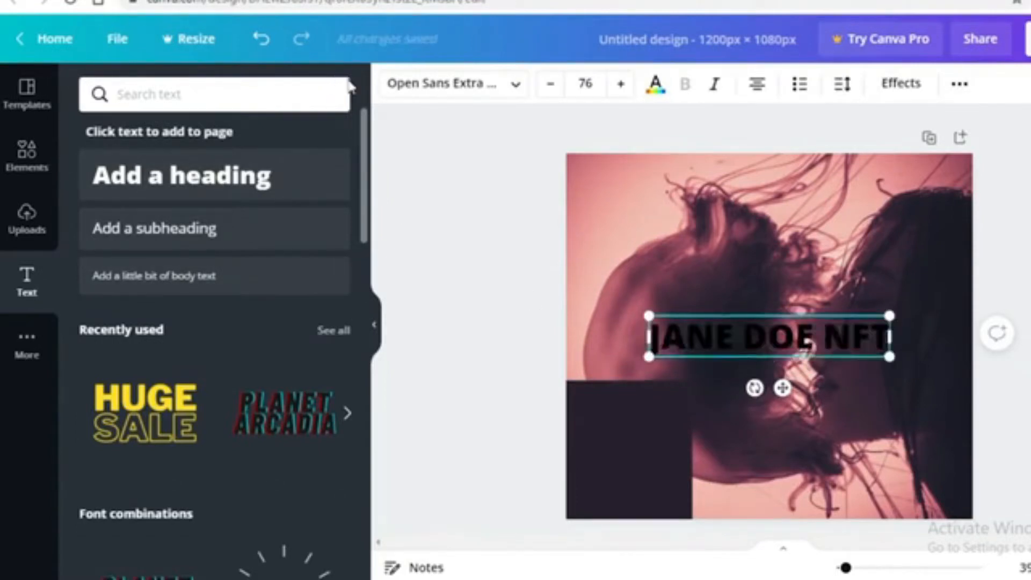
# Change the heading's font to Josefin Sans Thin.
pyautogui.click(447, 118)
pyautogui.click(438, 94)
pyautogui.click(778, 336)
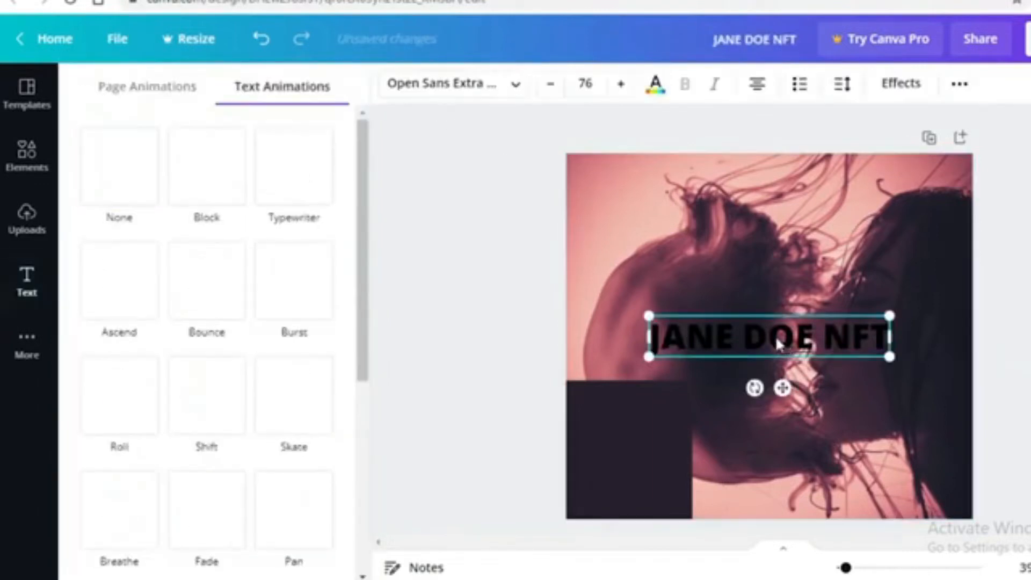
pyautogui.click(472, 83)
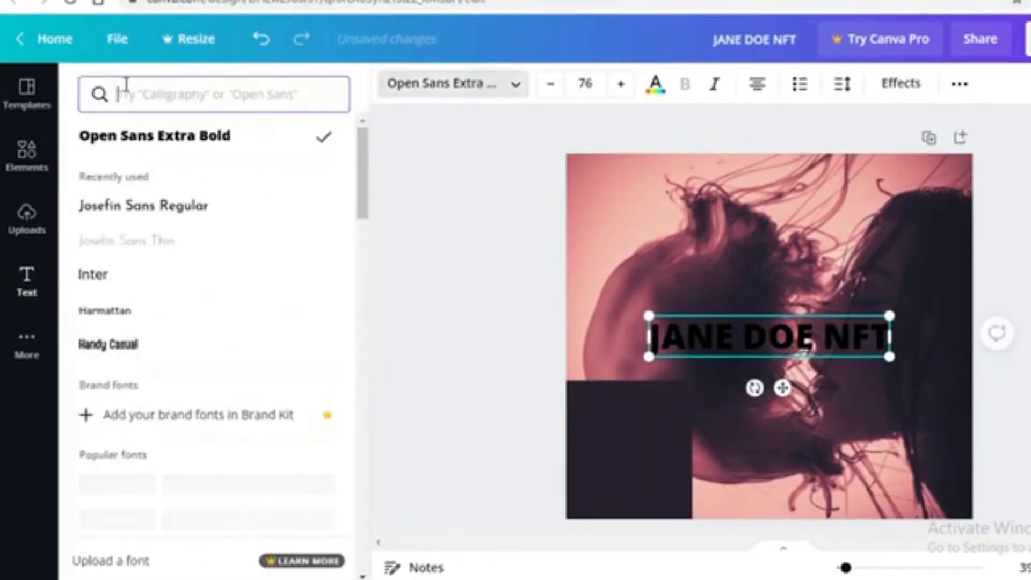
pyautogui.click(155, 217)
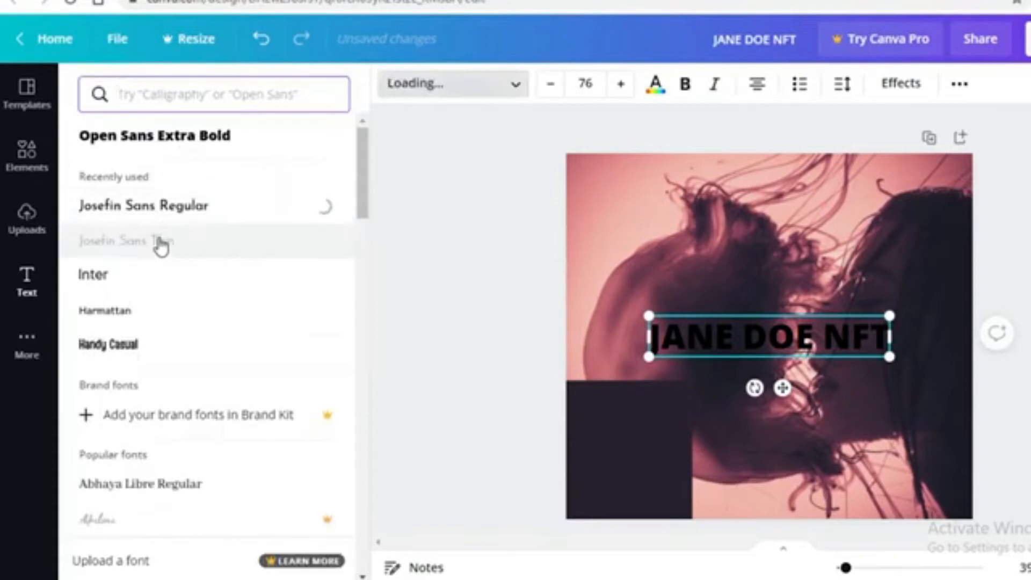
pyautogui.click(161, 243)
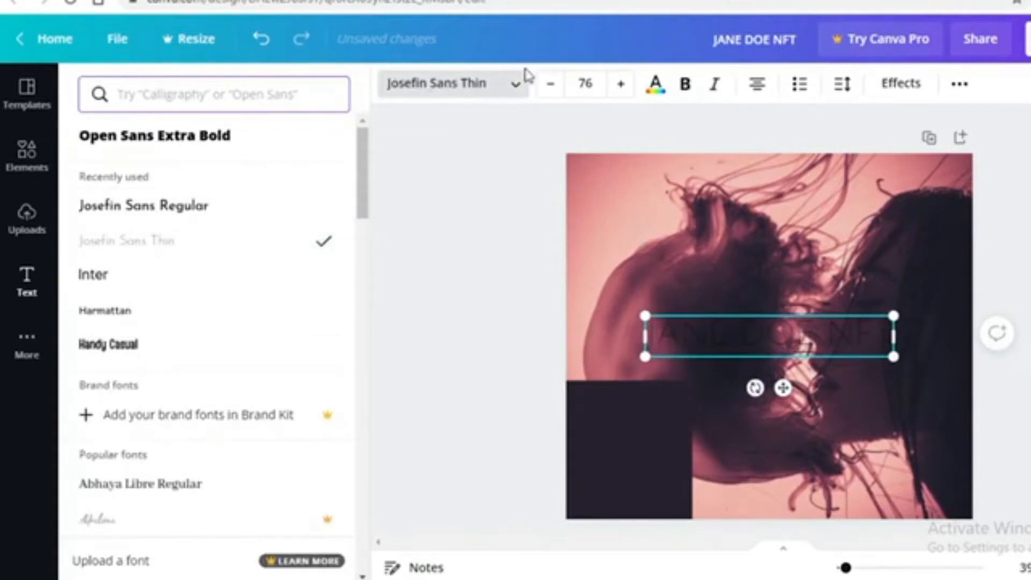
# Color the heading text white and set its font to Harmattan.
pyautogui.click(662, 86)
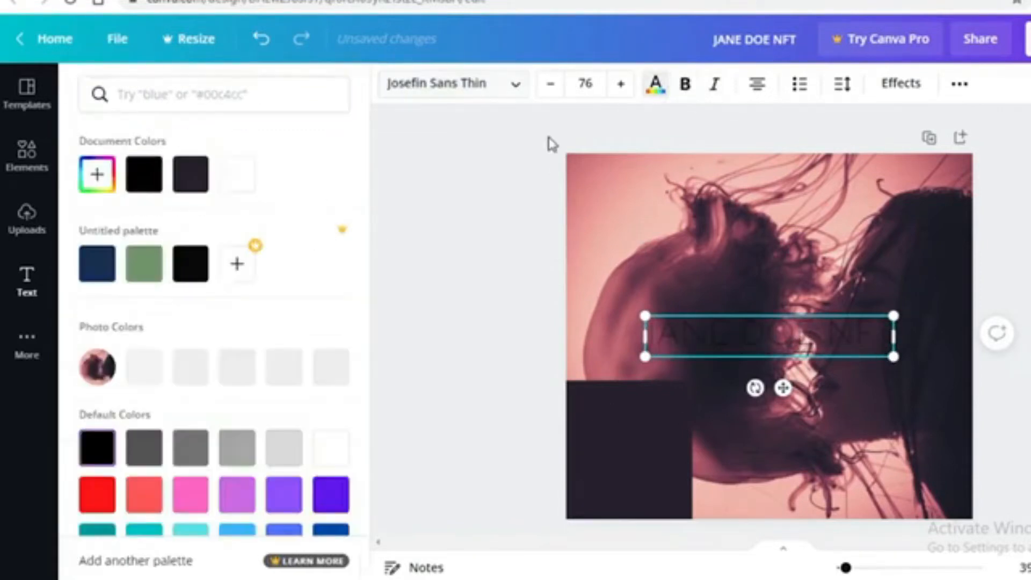
pyautogui.click(237, 177)
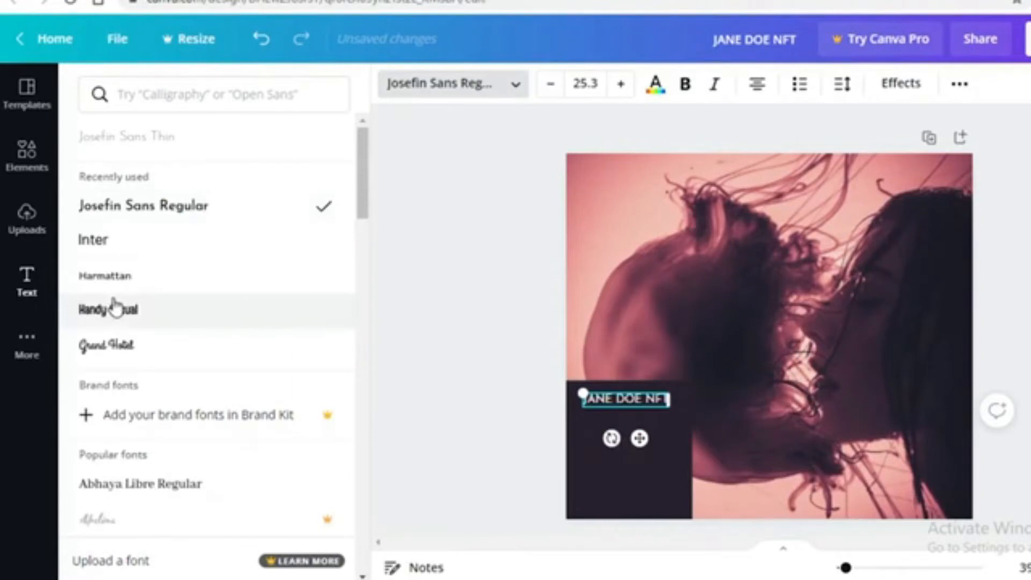
pyautogui.click(111, 276)
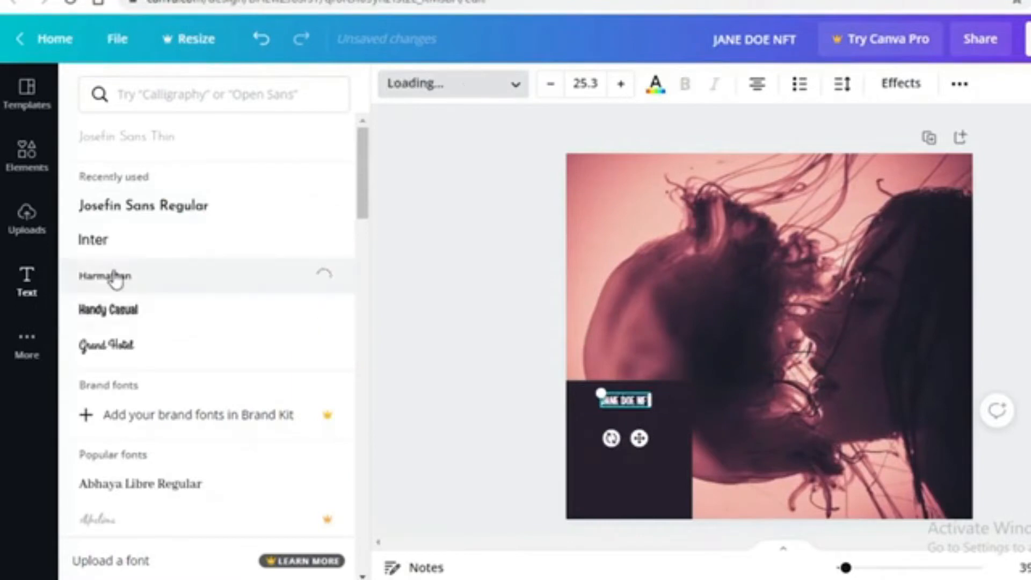
# Compare other fonts for the heading, keep it in Harmattan, and enlarge the heading across the dark square.
pyautogui.click(126, 345)
pyautogui.scroll(-4, 140, 371)
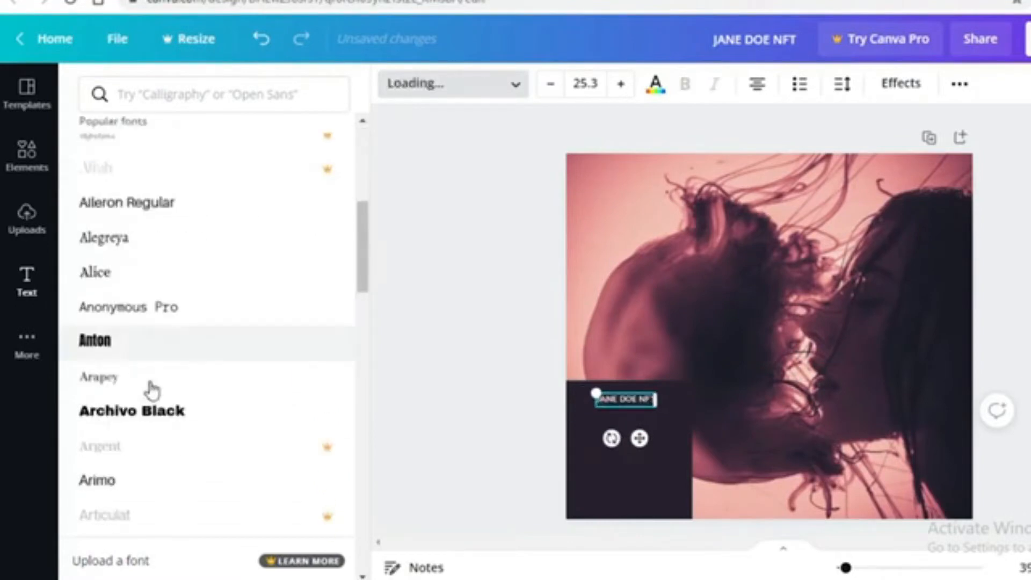
pyautogui.click(111, 224)
pyautogui.click(112, 192)
pyautogui.click(100, 408)
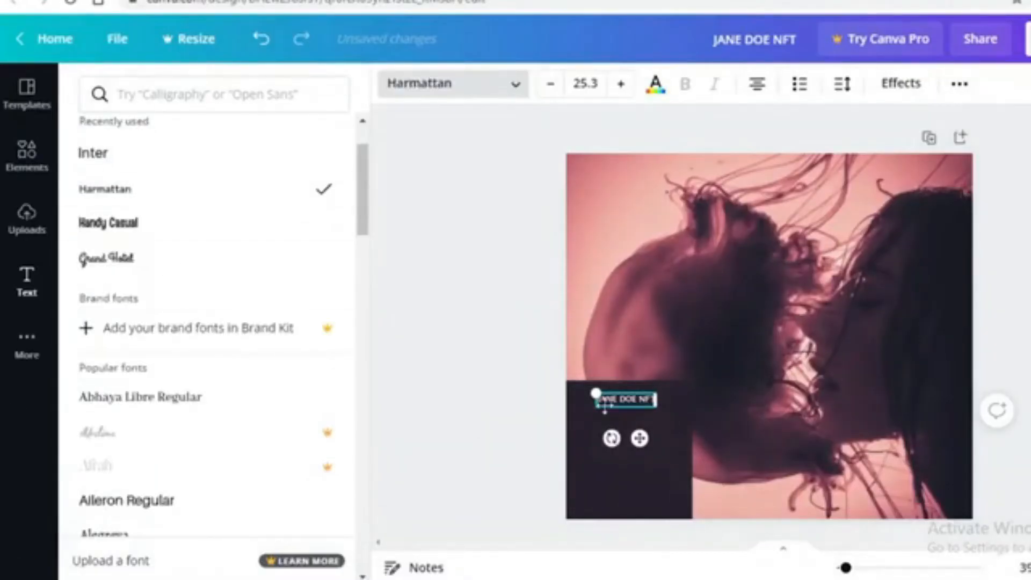
pyautogui.click(645, 416)
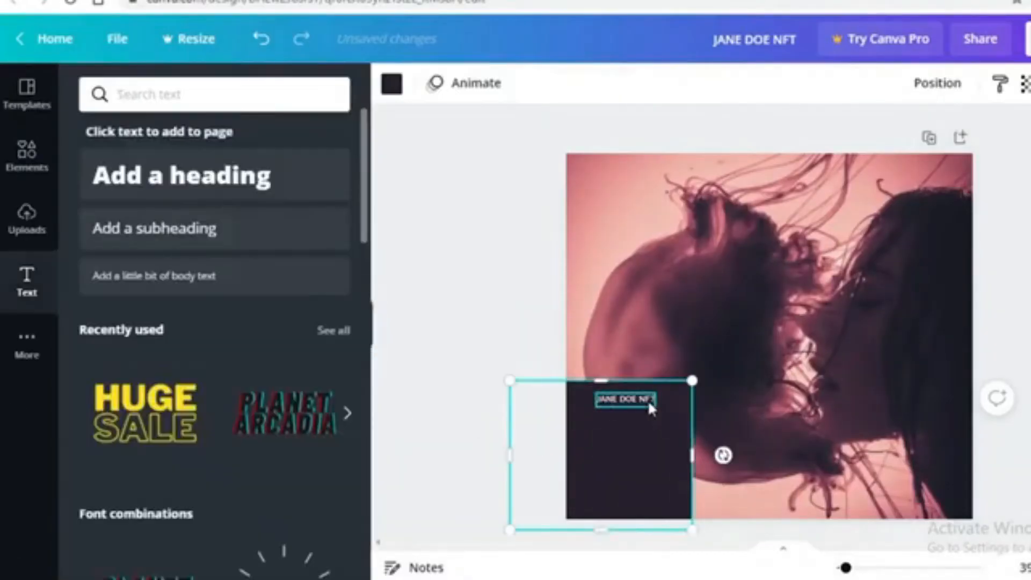
pyautogui.click(649, 403)
pyautogui.moveTo(656, 400); pyautogui.dragTo(692, 399)
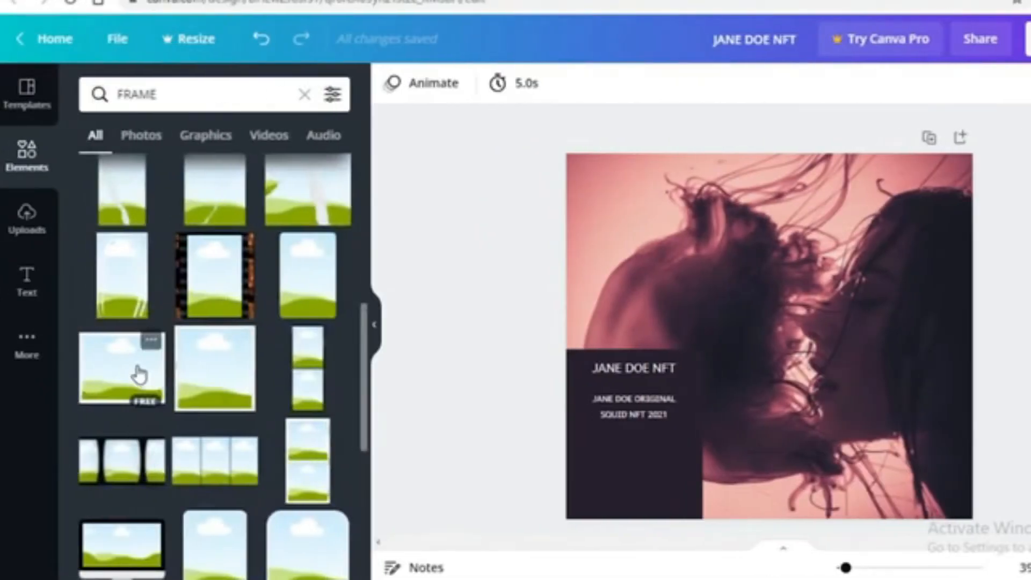
# Add the white-bordered rectangular frame, shrink it, and centre it beneath the text in the dark square.
pyautogui.click(135, 371)
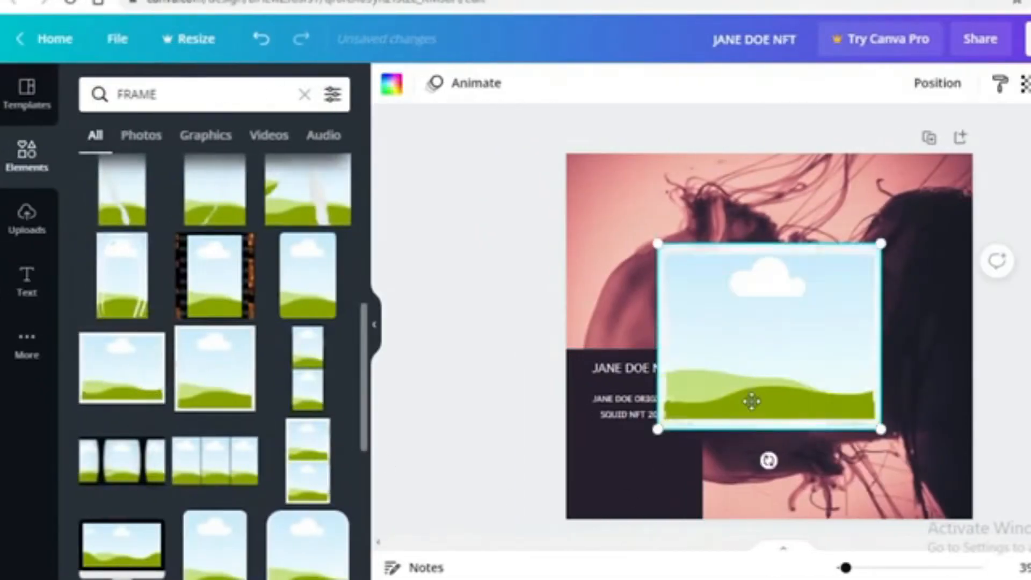
pyautogui.moveTo(750, 400); pyautogui.dragTo(705, 495)
pyautogui.moveTo(836, 522); pyautogui.dragTo(689, 401)
pyautogui.moveTo(643, 363); pyautogui.dragTo(625, 461)
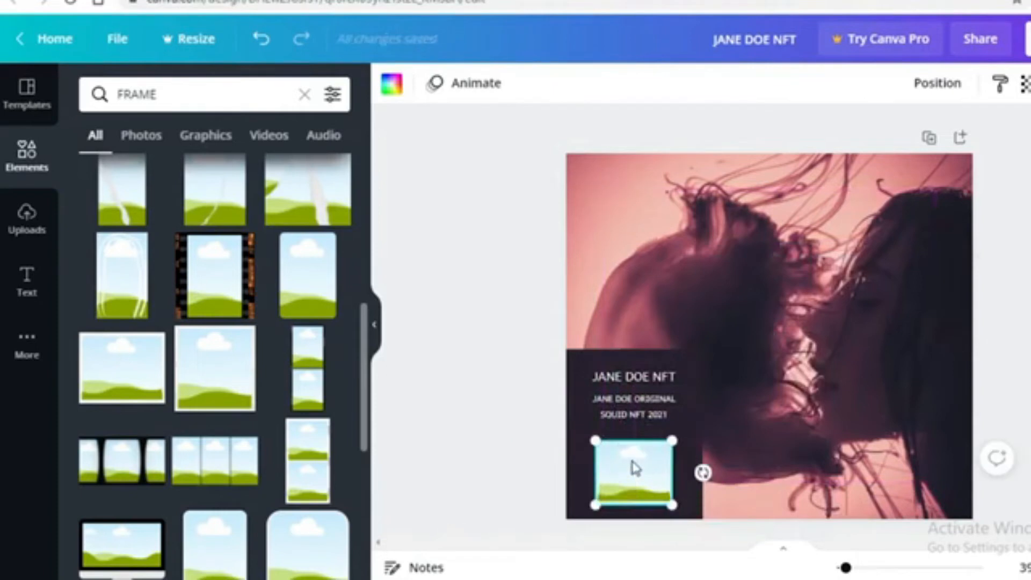
pyautogui.click(500, 473)
pyautogui.moveTo(606, 471); pyautogui.dragTo(617, 457)
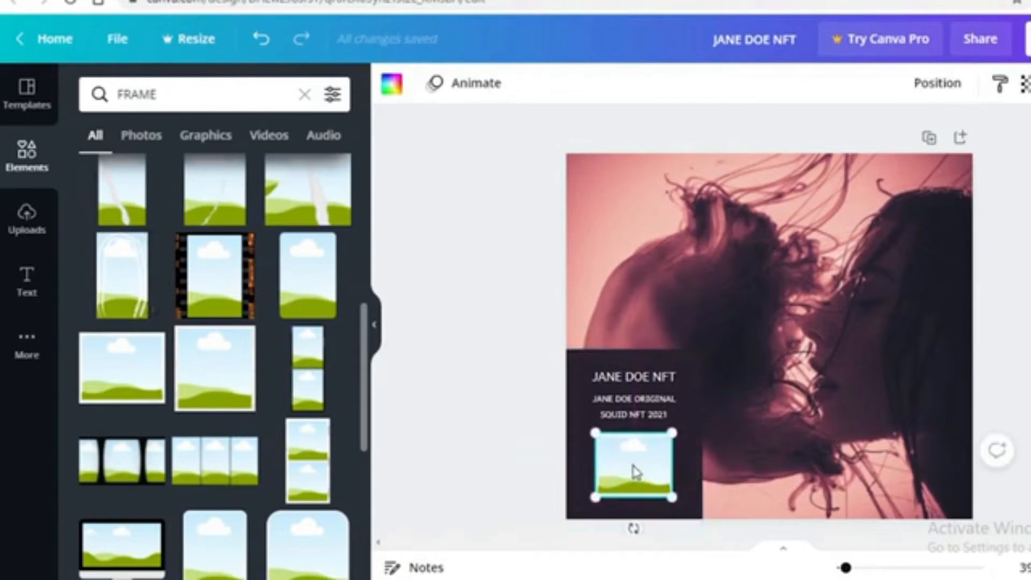
# Upload the "qr" image from the Downloads folder to the design's media.
pyautogui.click(51, 223)
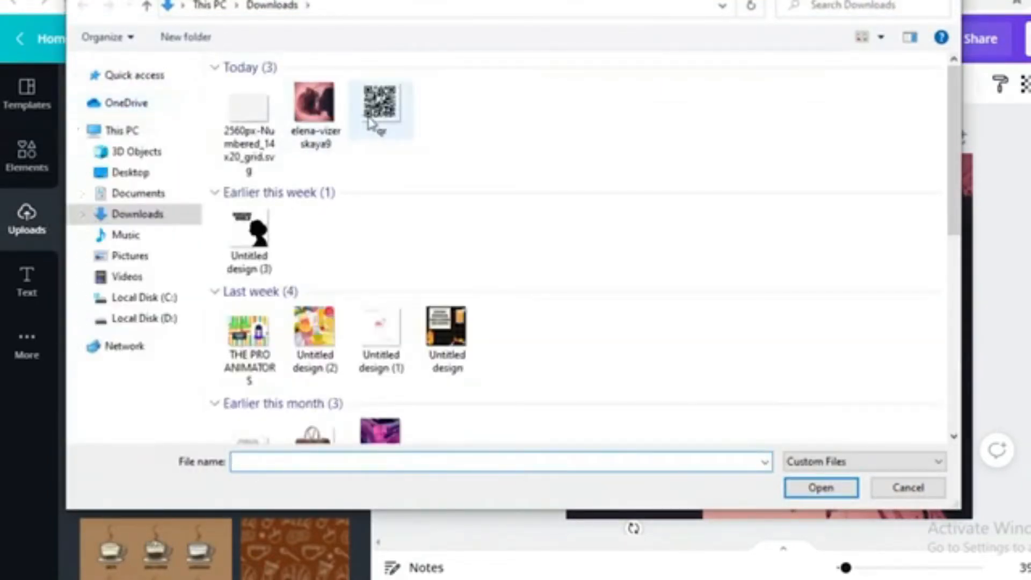
pyautogui.click(370, 124)
pyautogui.click(814, 490)
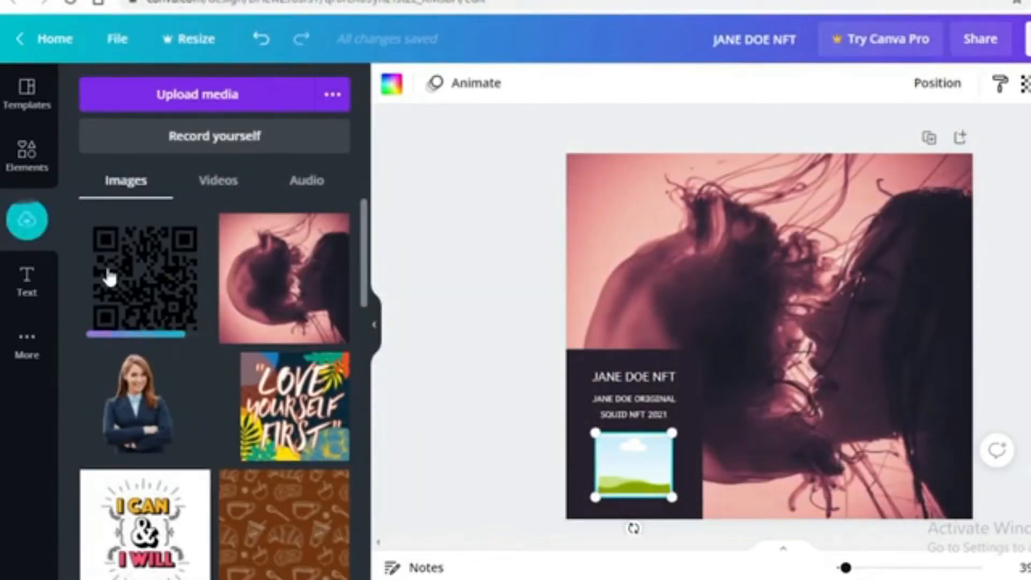
# Try the uploaded QR code in the white-bordered frame, then delete that frame from the dark square.
pyautogui.click(136, 283)
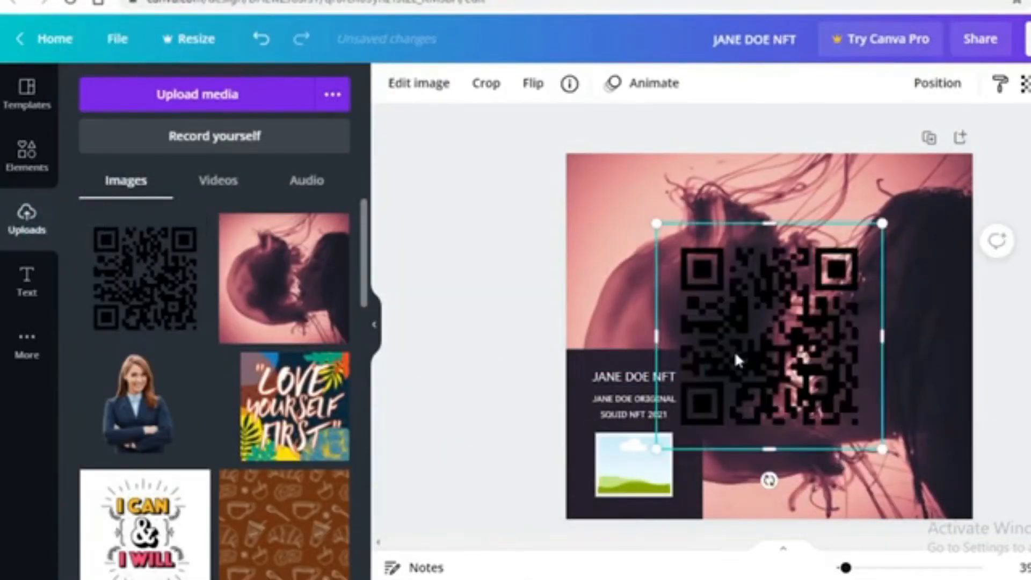
pyautogui.moveTo(736, 357); pyautogui.dragTo(628, 470)
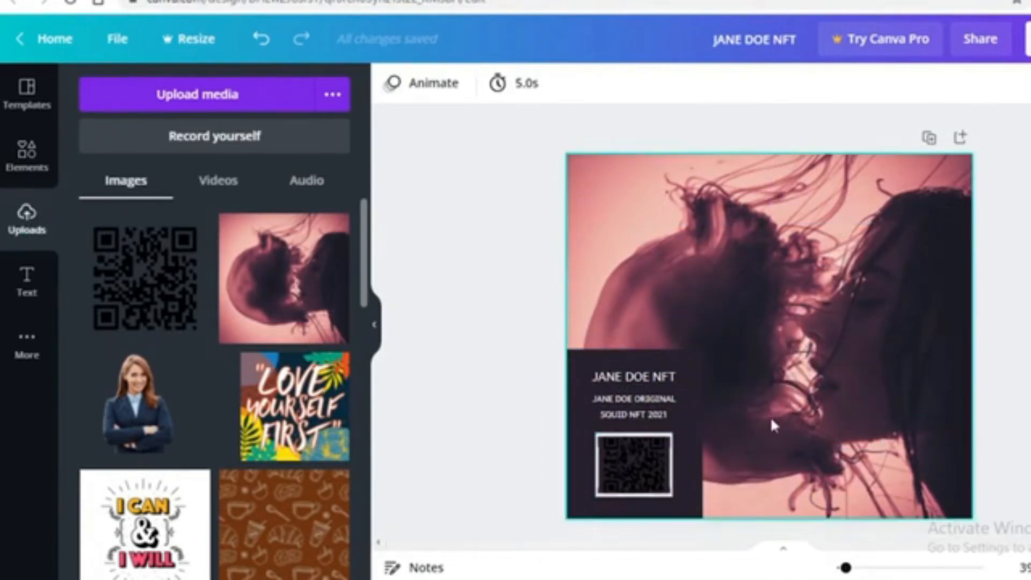
pyautogui.click(631, 460)
pyautogui.moveTo(630, 460)
pyautogui.mouseDown()
pyautogui.moveTo(611, 455)
pyautogui.moveTo(644, 468)
pyautogui.moveTo(623, 441)
pyautogui.moveTo(629, 467)
pyautogui.mouseUp()
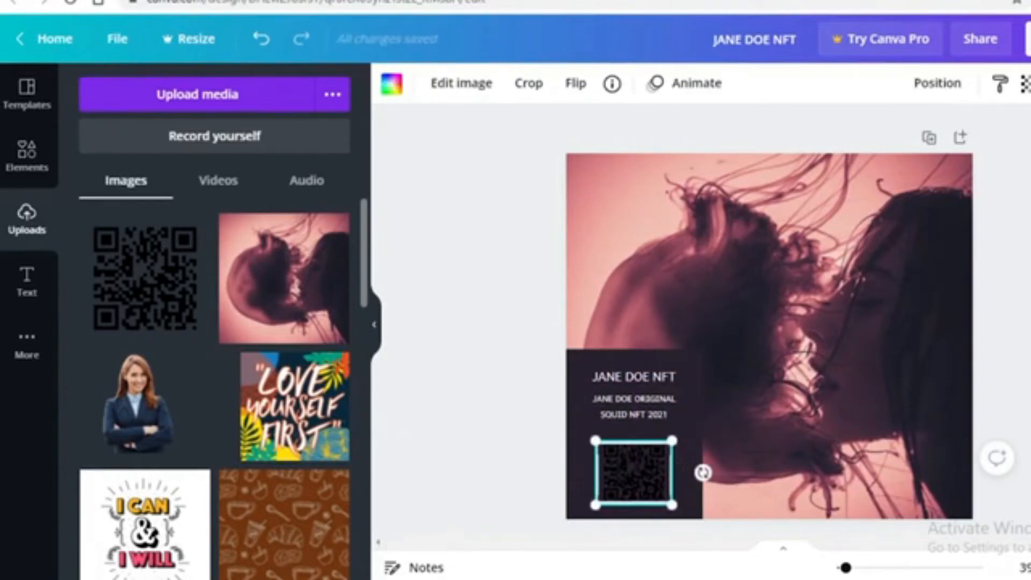
pyautogui.press('Delete')
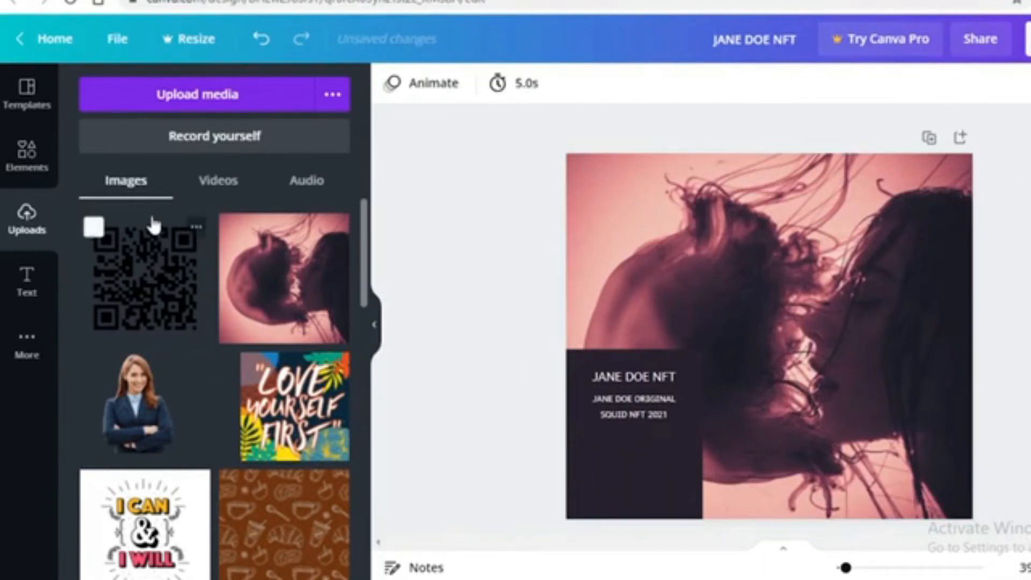
# Add the torn square frame with the green leaf, shrink it, and place it beneath the text in the dark square.
pyautogui.click(24, 150)
pyautogui.scroll(-6, 152, 426)
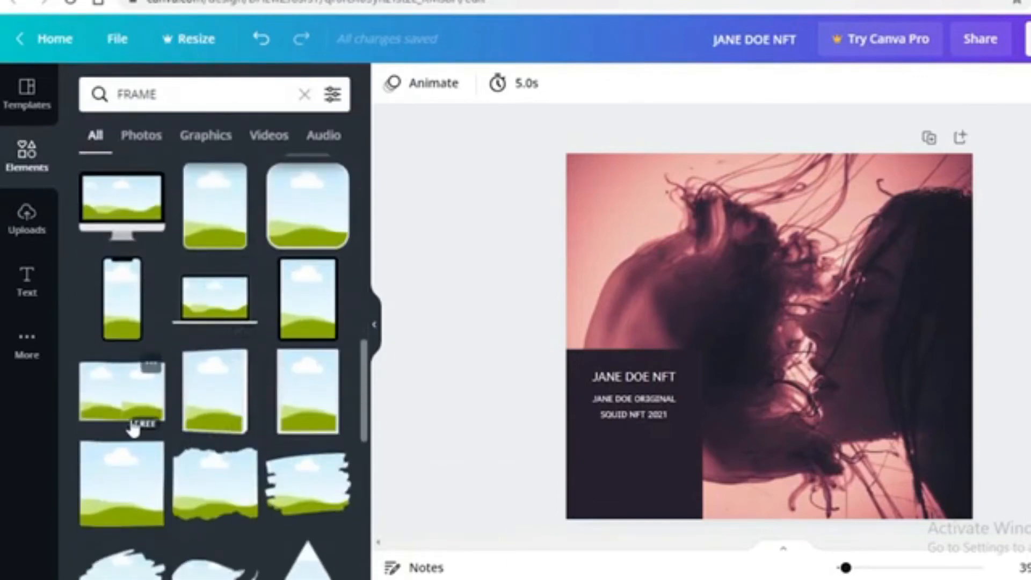
pyautogui.scroll(-2, 137, 425)
pyautogui.scroll(-3, 138, 445)
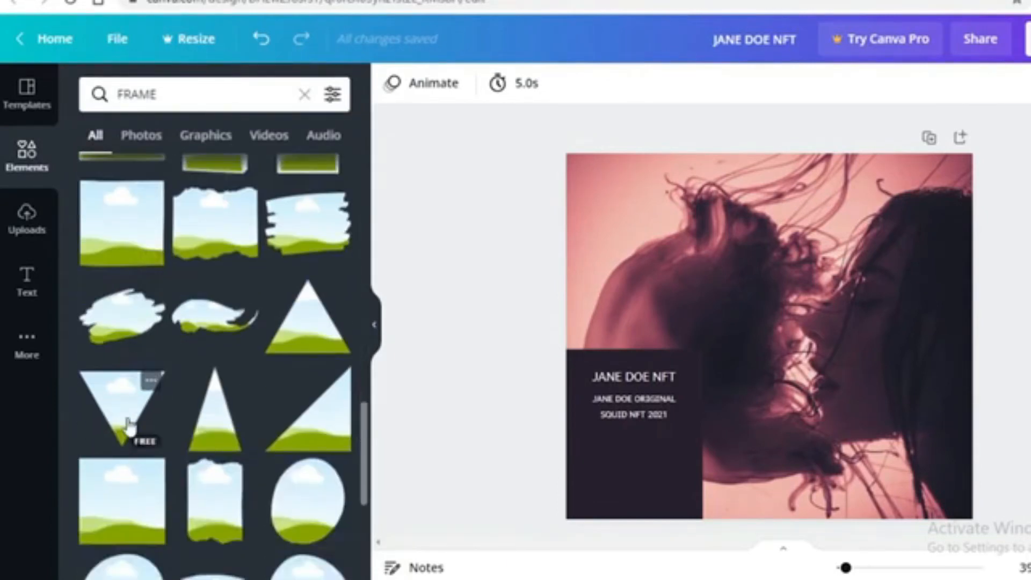
pyautogui.scroll(10, 110, 298)
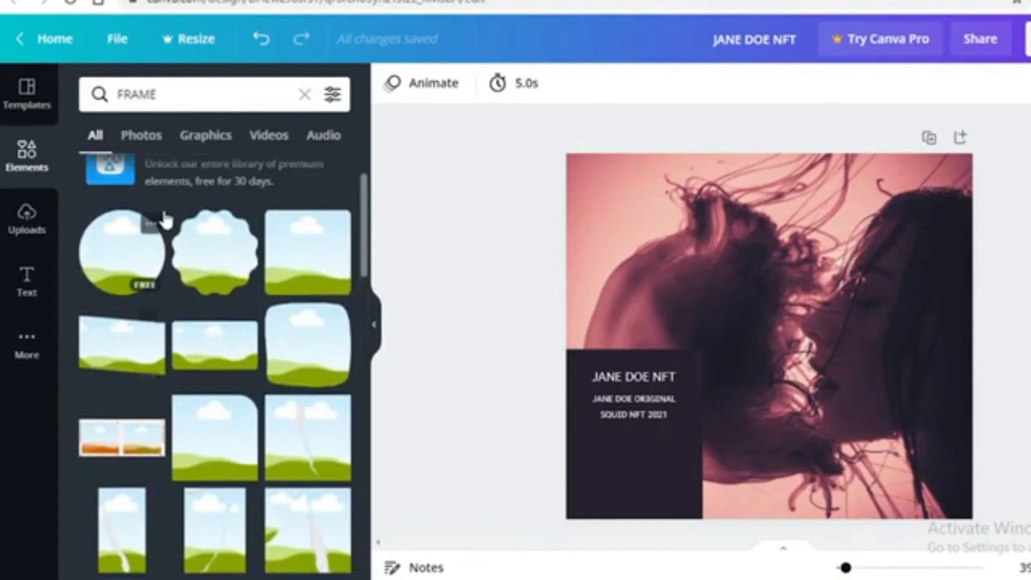
pyautogui.scroll(-3, 304, 289)
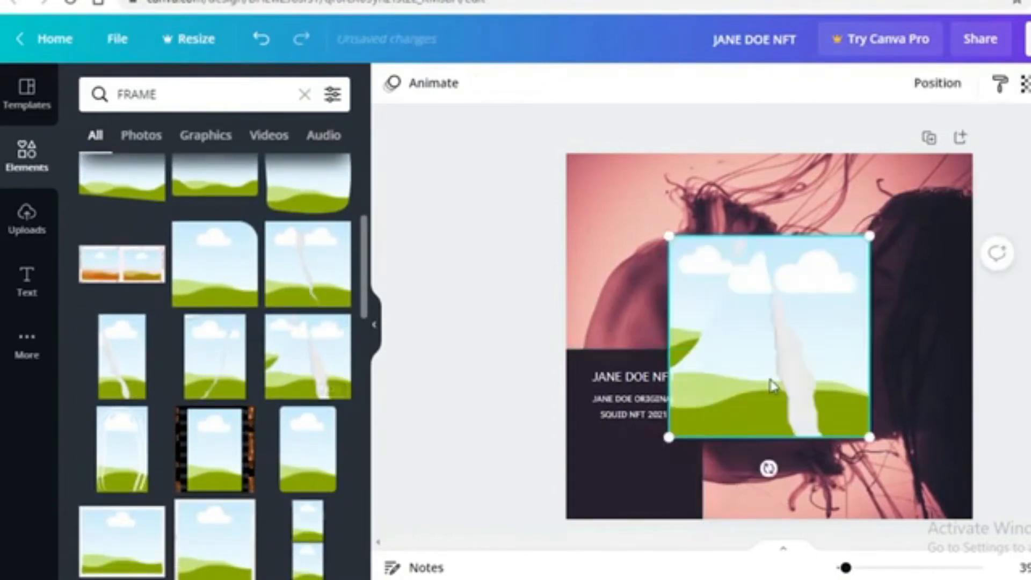
pyautogui.moveTo(666, 436); pyautogui.dragTo(743, 361)
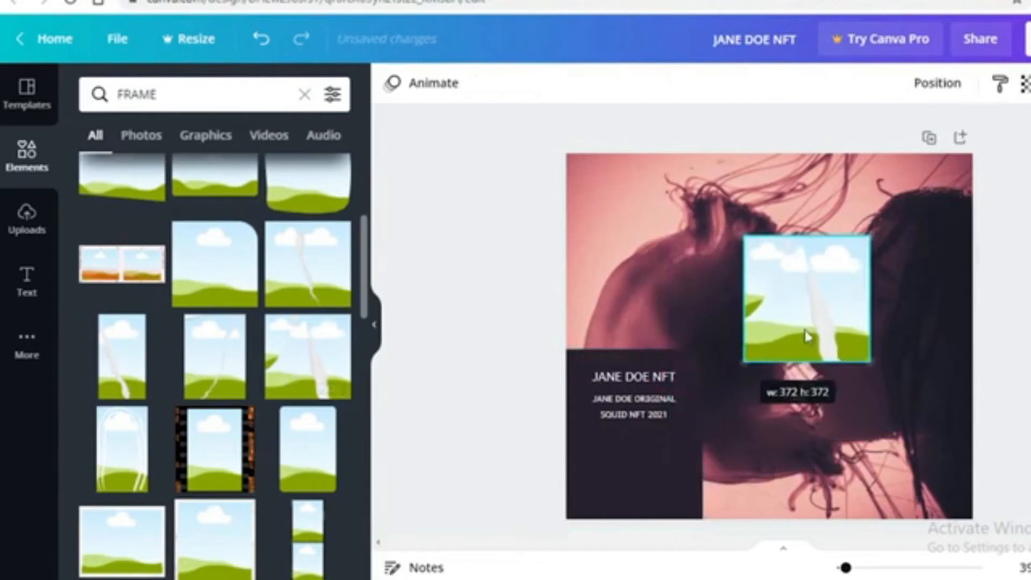
pyautogui.moveTo(785, 316); pyautogui.dragTo(639, 450)
# Try the uploaded QR code image with the torn frame in the dark square.
pyautogui.click(37, 229)
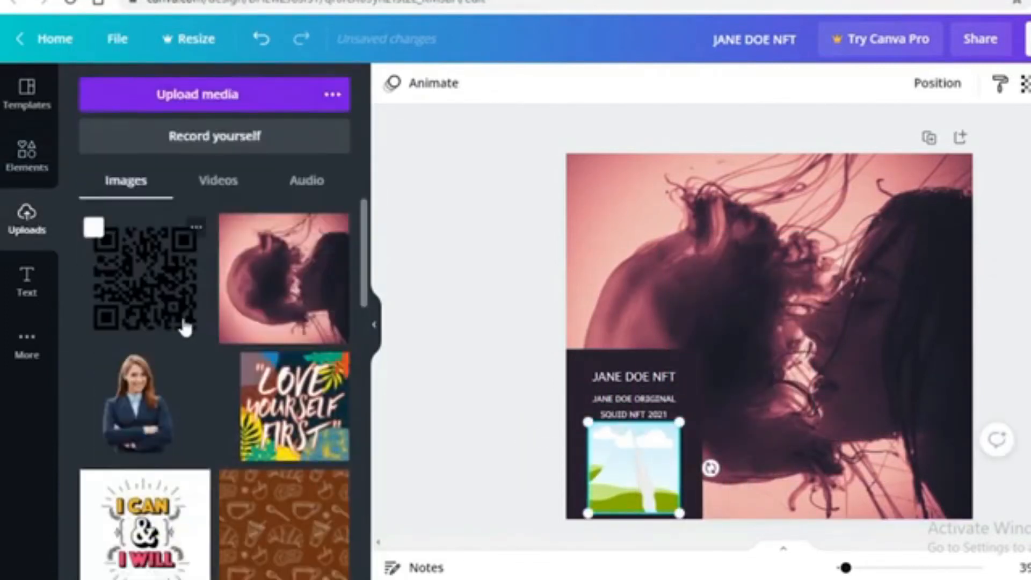
pyautogui.click(125, 277)
pyautogui.moveTo(740, 305); pyautogui.dragTo(778, 355)
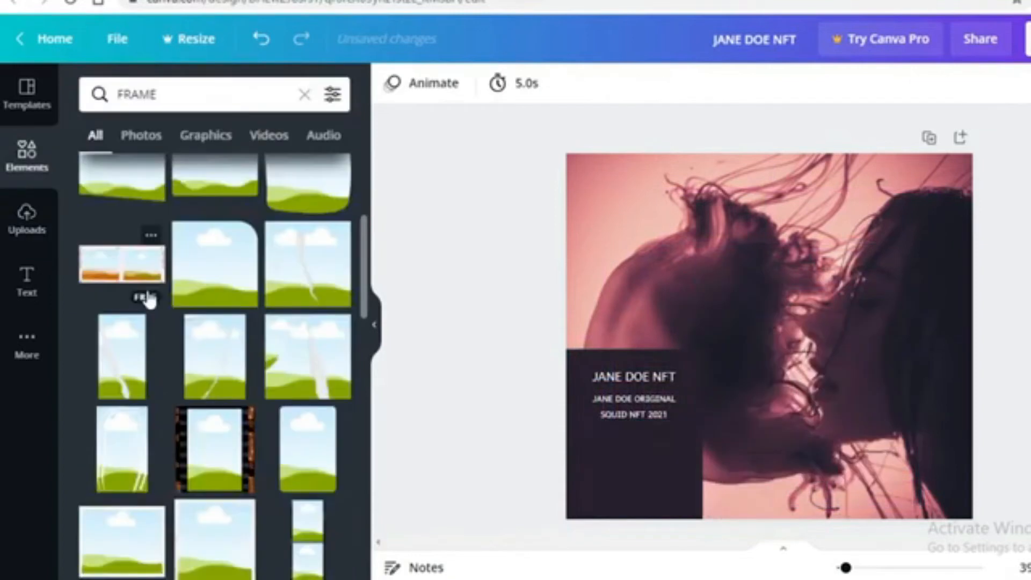
# Add the wide borderless rectangular frame, scale it down, and centre it beneath the text in the dark square.
pyautogui.scroll(5, 153, 298)
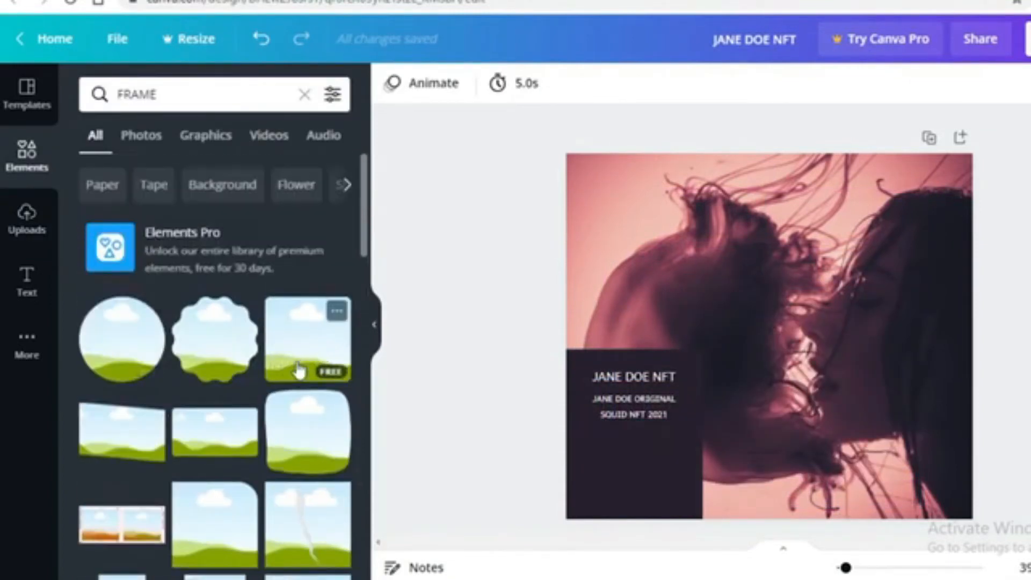
pyautogui.scroll(-3, 198, 348)
pyautogui.click(200, 264)
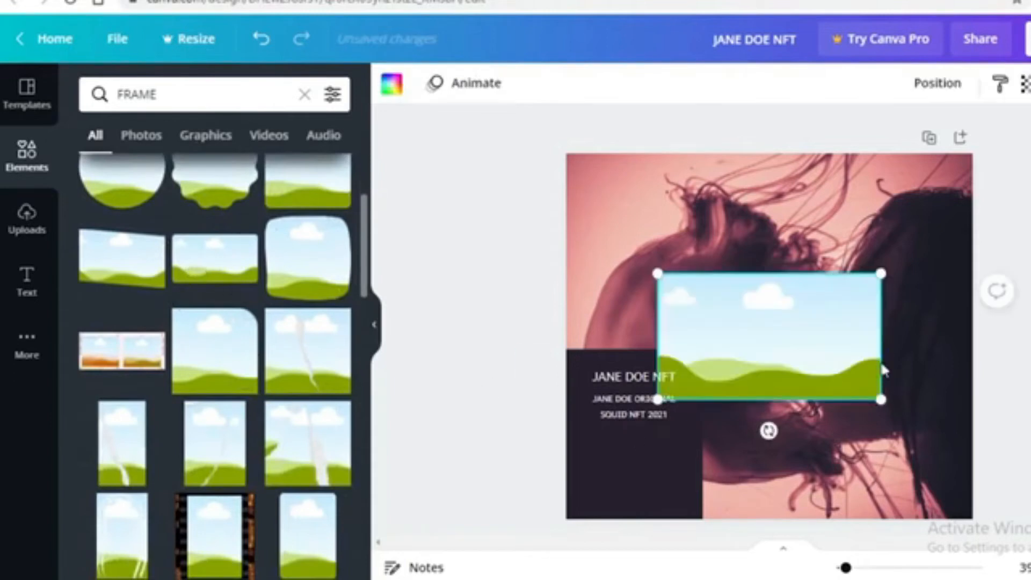
pyautogui.moveTo(880, 274); pyautogui.dragTo(822, 307)
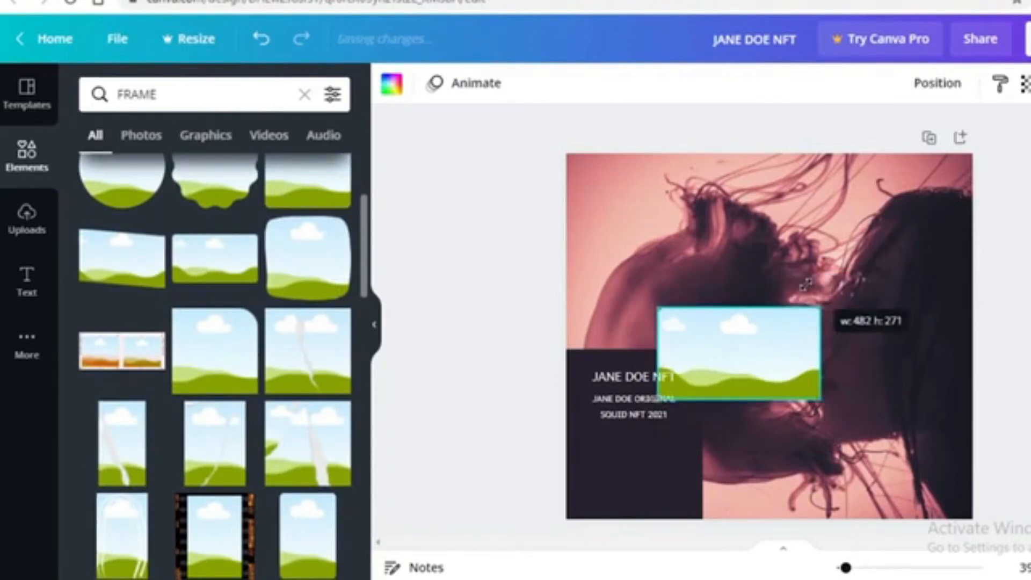
pyautogui.moveTo(762, 382); pyautogui.dragTo(683, 461)
pyautogui.moveTo(655, 493); pyautogui.dragTo(666, 453)
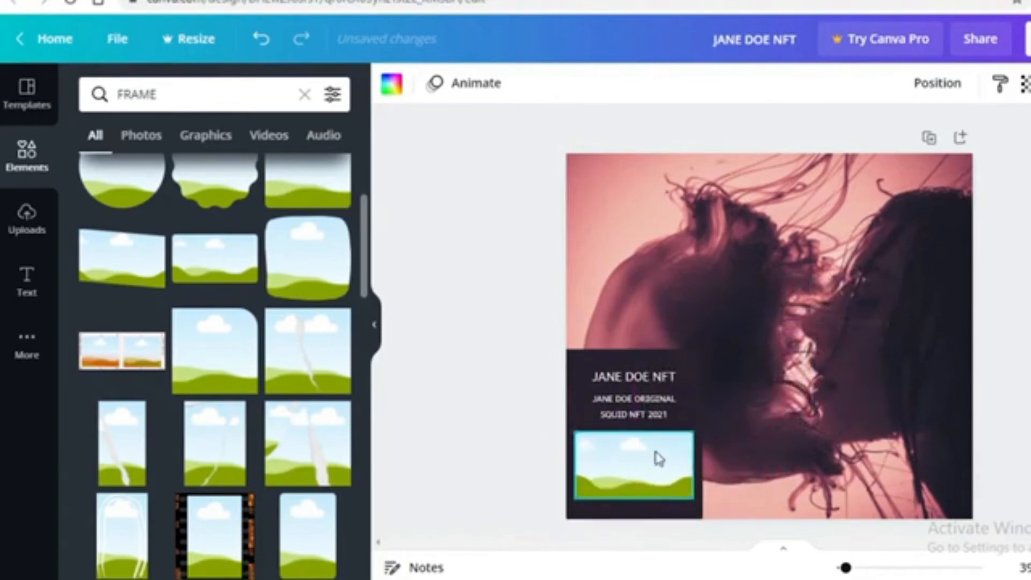
# Fill the wide frame with the QR code, shrink it slightly, and delete it from the dark square.
pyautogui.click(27, 221)
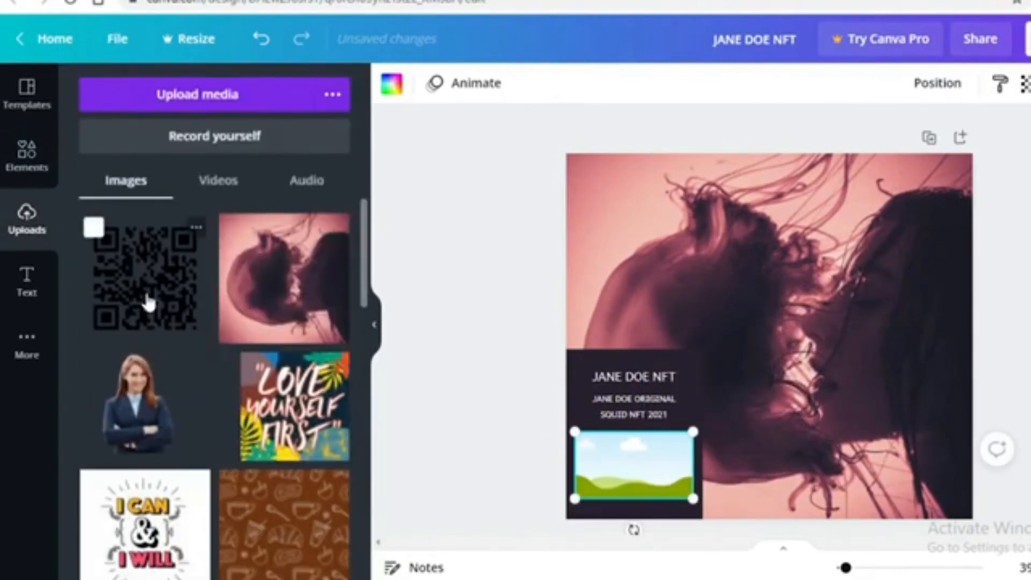
pyautogui.click(145, 299)
pyautogui.moveTo(760, 377); pyautogui.dragTo(644, 471)
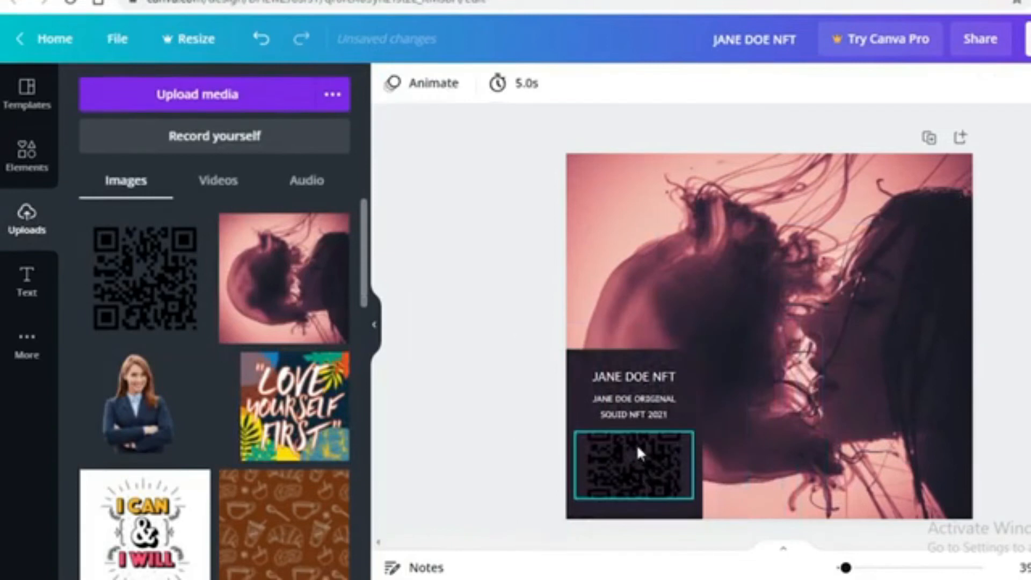
pyautogui.click(679, 434)
pyautogui.moveTo(693, 431)
pyautogui.mouseDown()
pyautogui.moveTo(702, 429)
pyautogui.moveTo(685, 437)
pyautogui.mouseUp()
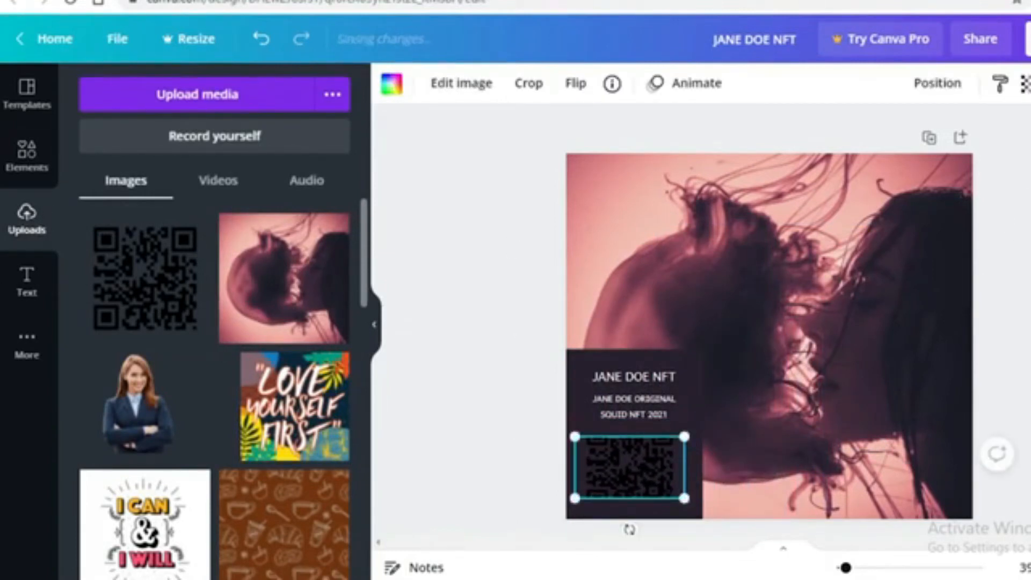
pyautogui.press('Delete')
# Add the plain square frame from the frame results, shrink it, and position it beneath the text in the dark square.
pyautogui.click(12, 173)
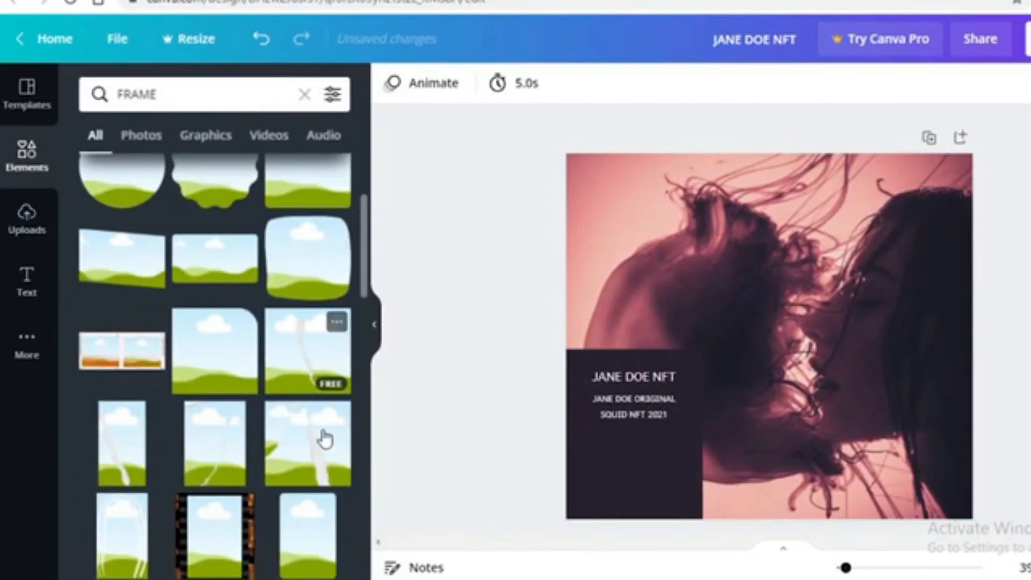
pyautogui.scroll(2, 231, 437)
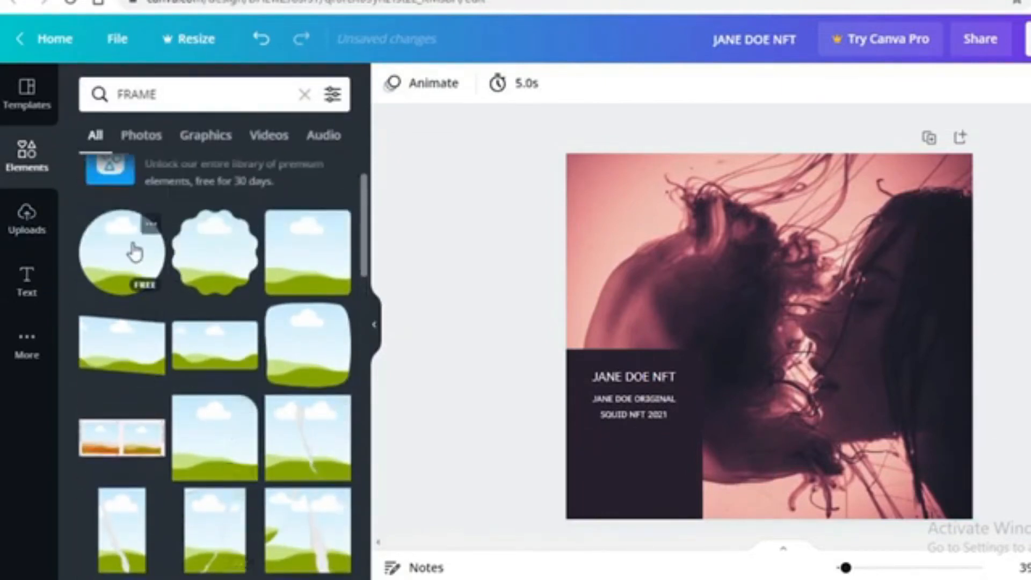
pyautogui.click(272, 290)
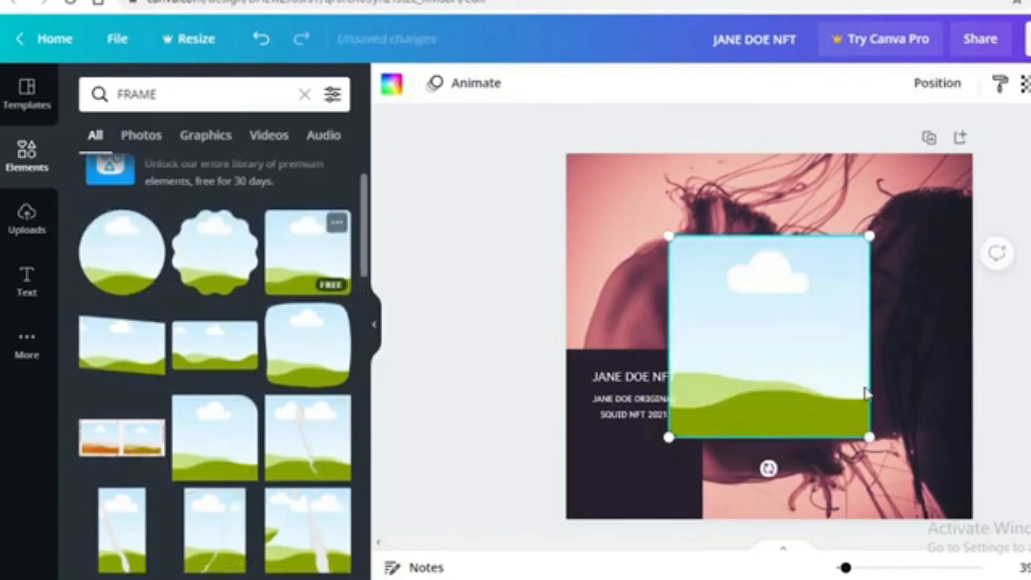
pyautogui.moveTo(865, 434); pyautogui.dragTo(824, 391)
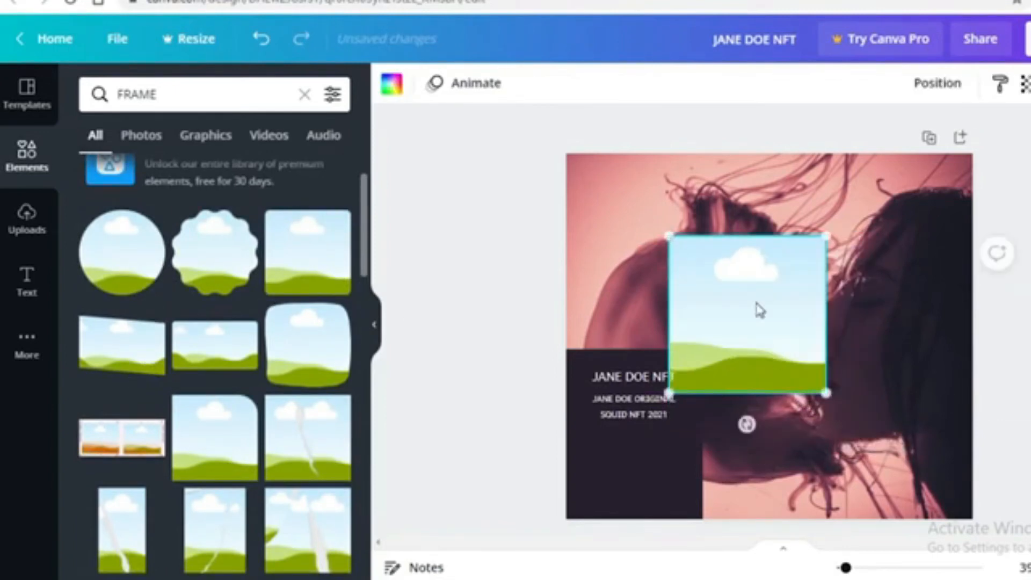
pyautogui.moveTo(757, 309); pyautogui.dragTo(664, 469)
pyautogui.moveTo(744, 406); pyautogui.dragTo(704, 442)
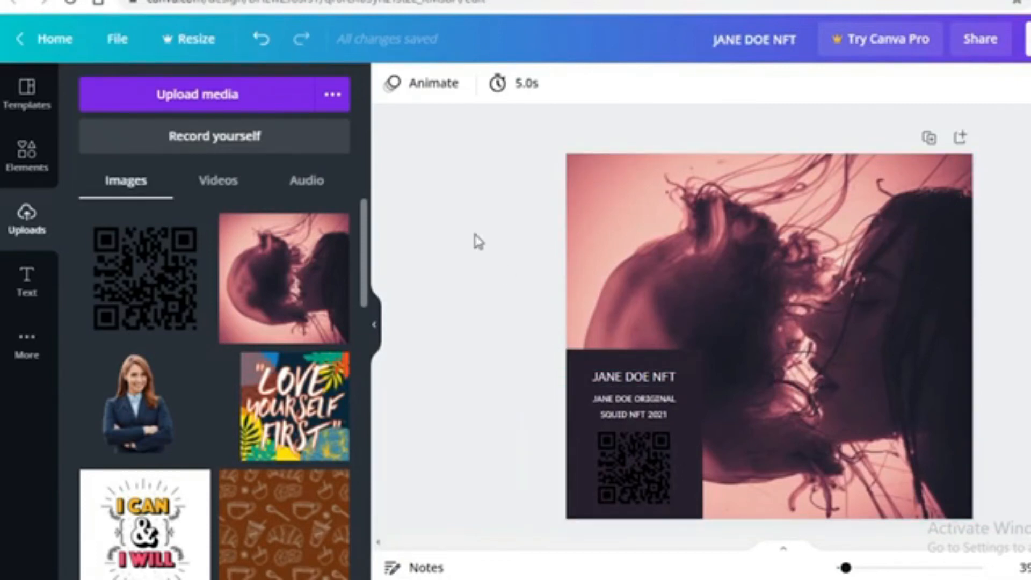
pyautogui.scroll(-2, 903, 156)
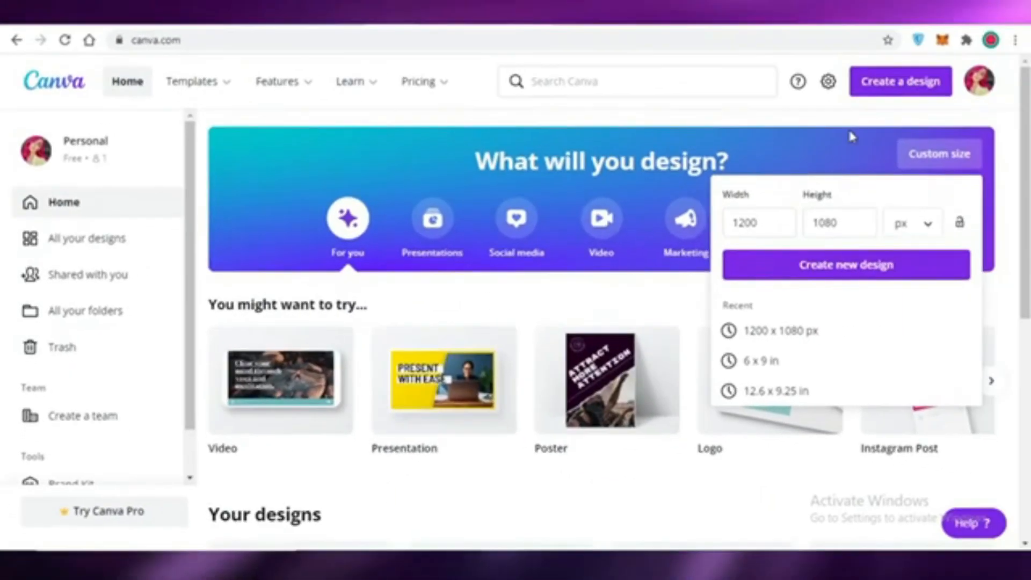
# Create a new custom-size design of 1200 × 1080 px from the home page.
pyautogui.click(973, 100)
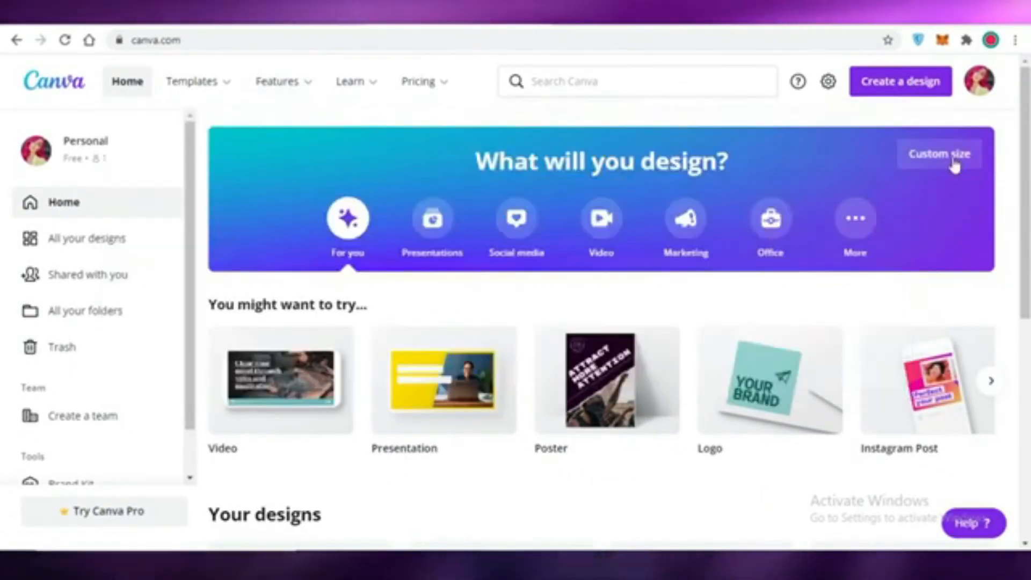
pyautogui.click(955, 162)
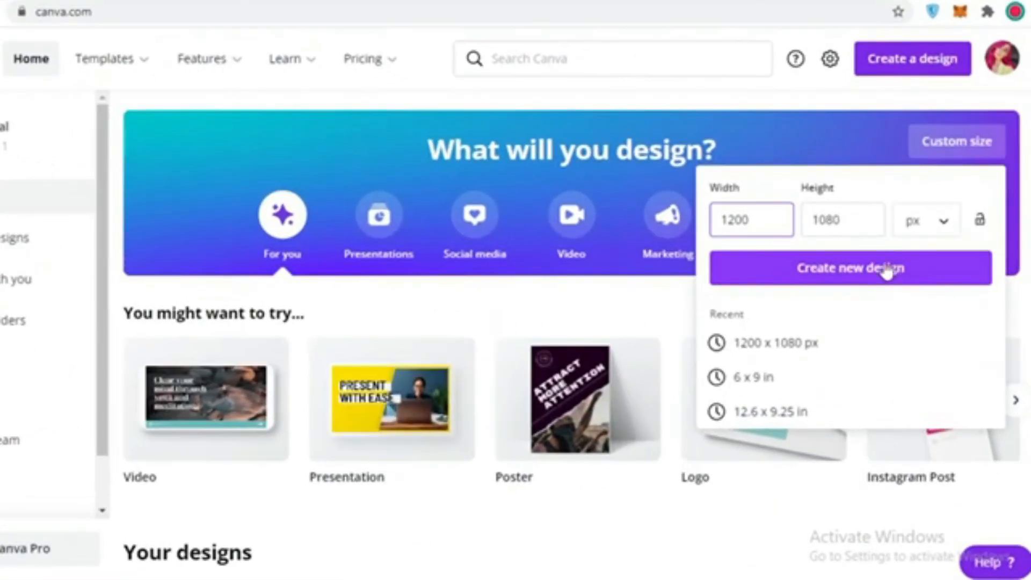
pyautogui.click(879, 263)
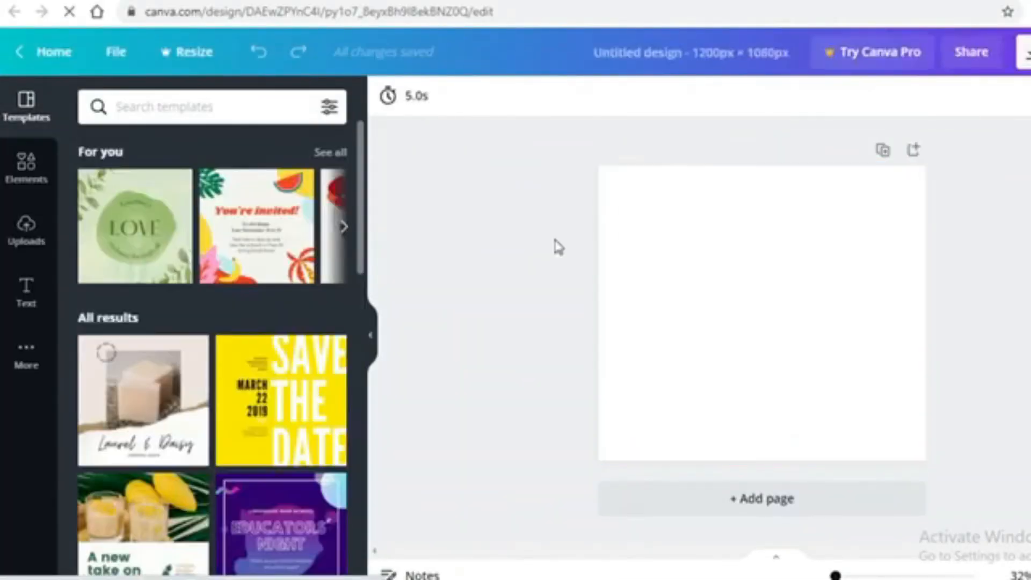
# Open the search of the elements library in the new design.
pyautogui.click(11, 182)
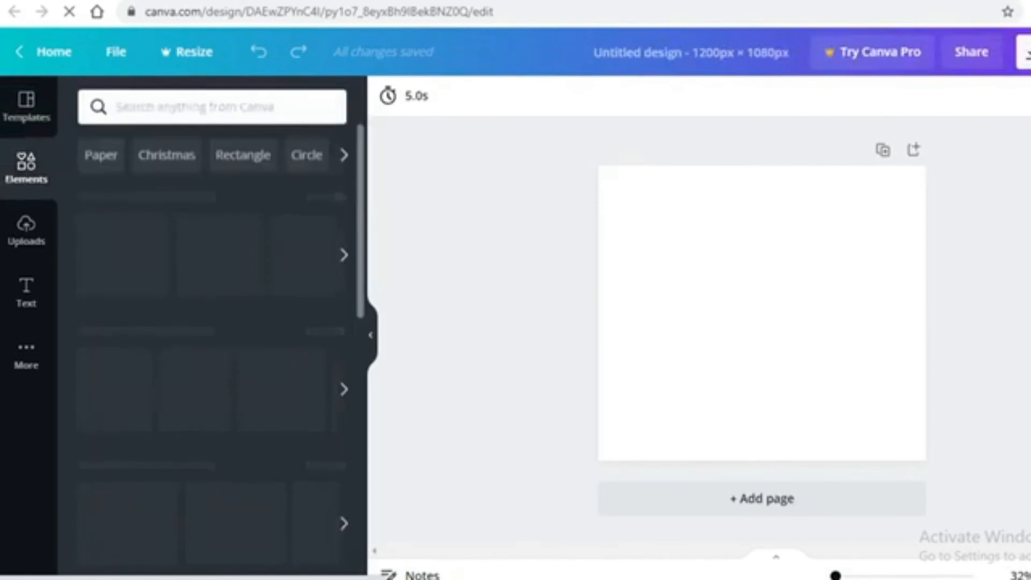
pyautogui.click(233, 110)
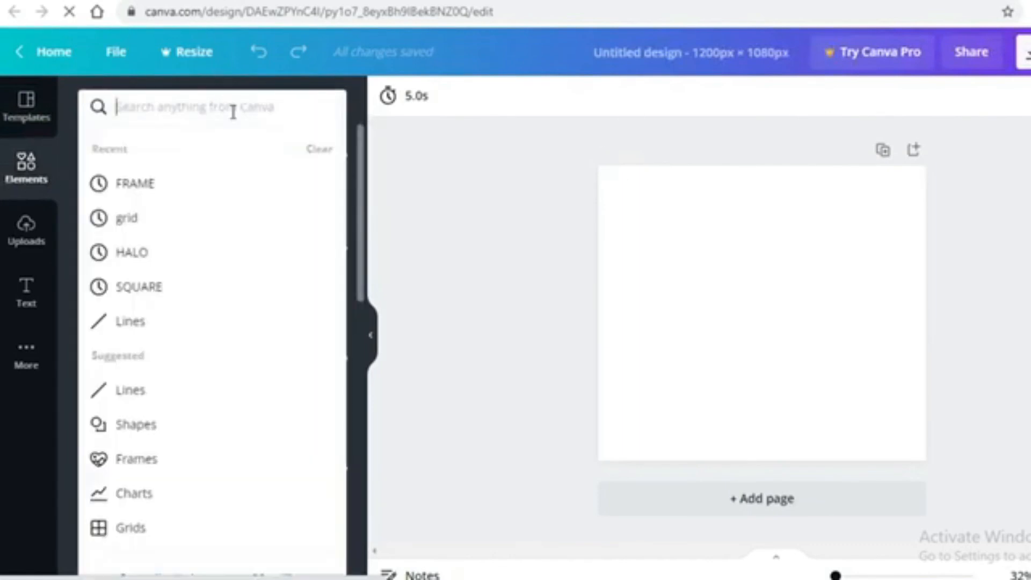